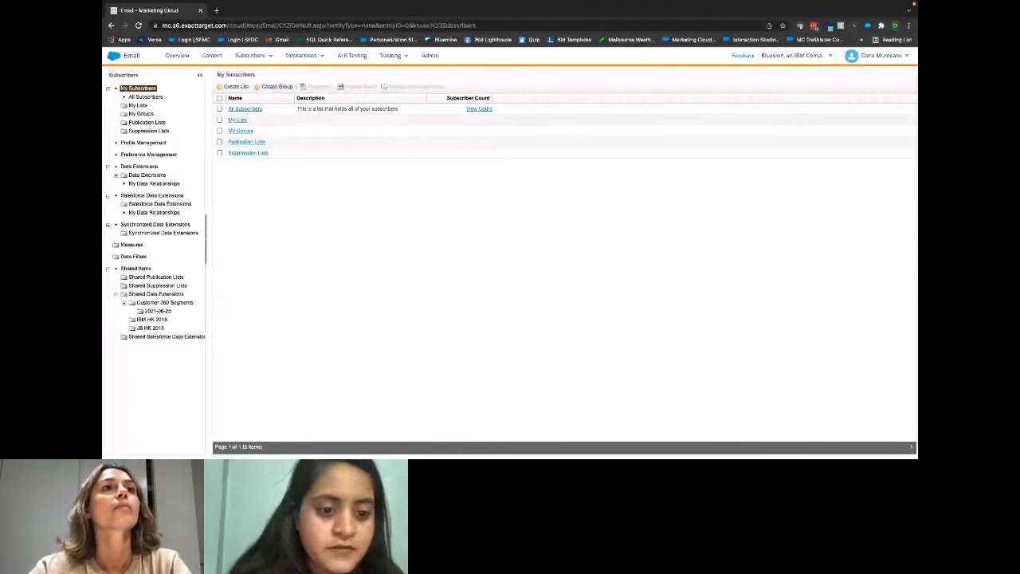
# Step: View the overview of recent items and sends, and open the Content Builder library
pyautogui.click(179, 56)
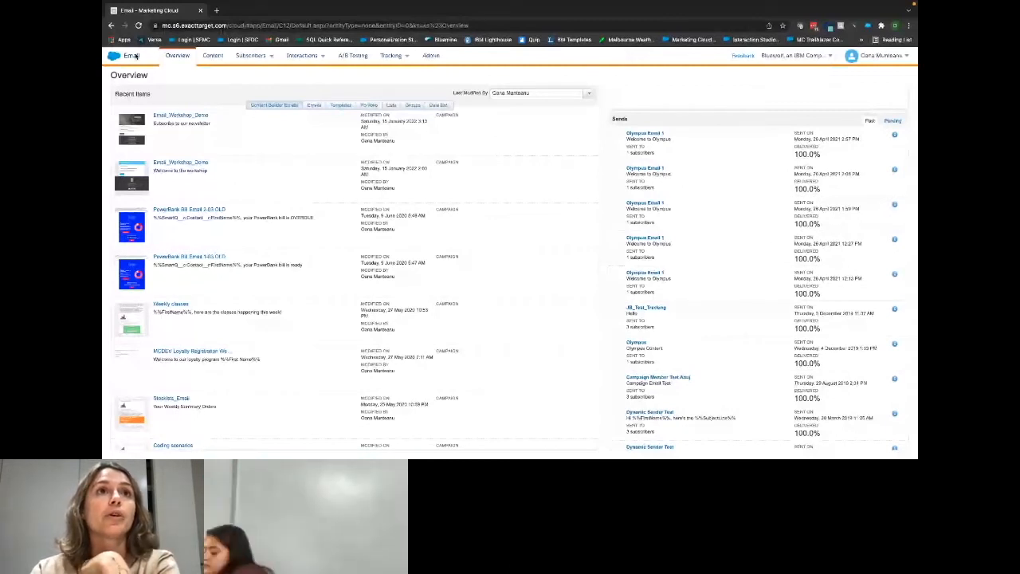
pyautogui.moveTo(319, 57)
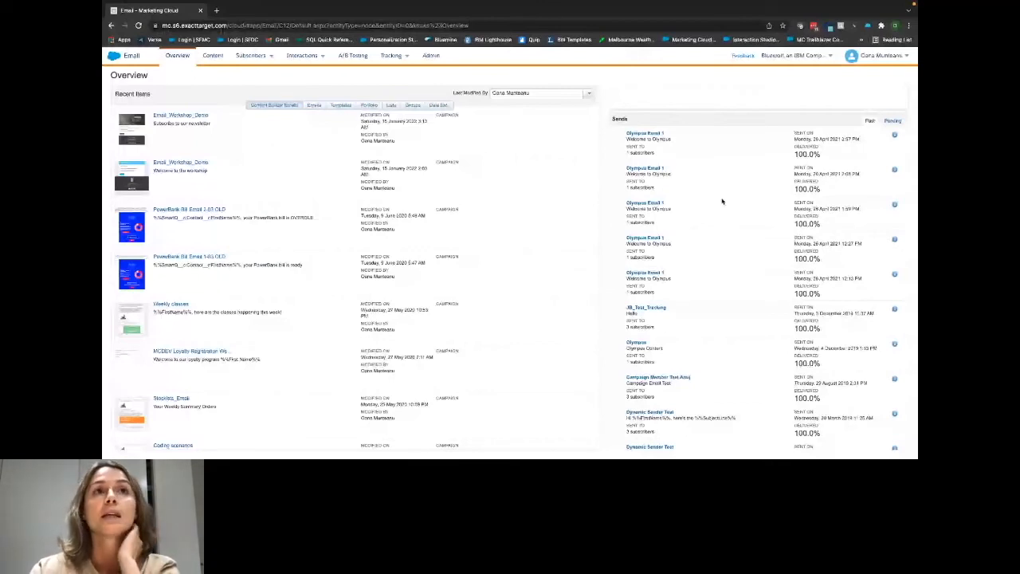
pyautogui.click(213, 57)
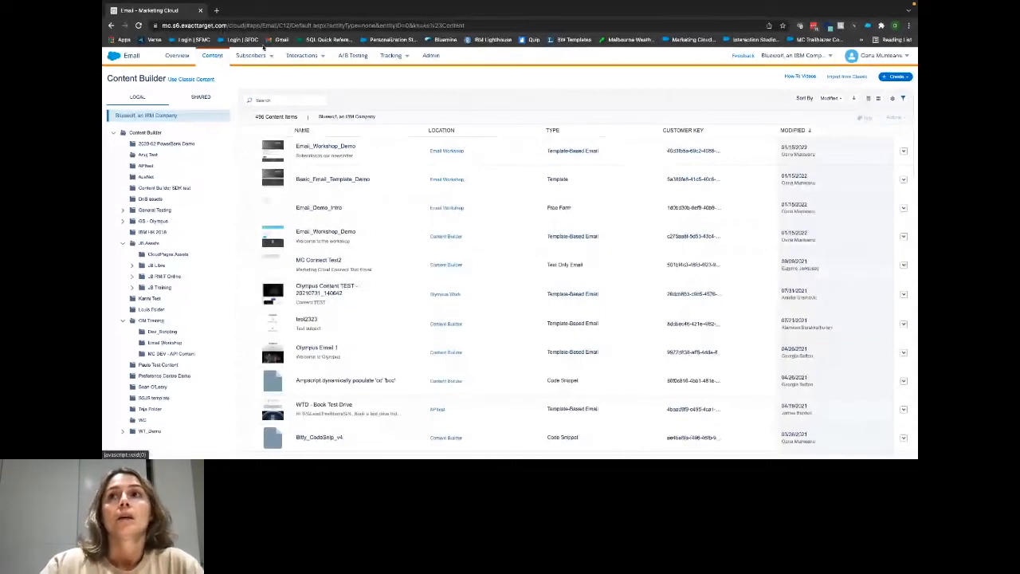
# Step: View the saved templates offered for a new email message and return to the content library
pyautogui.click(897, 77)
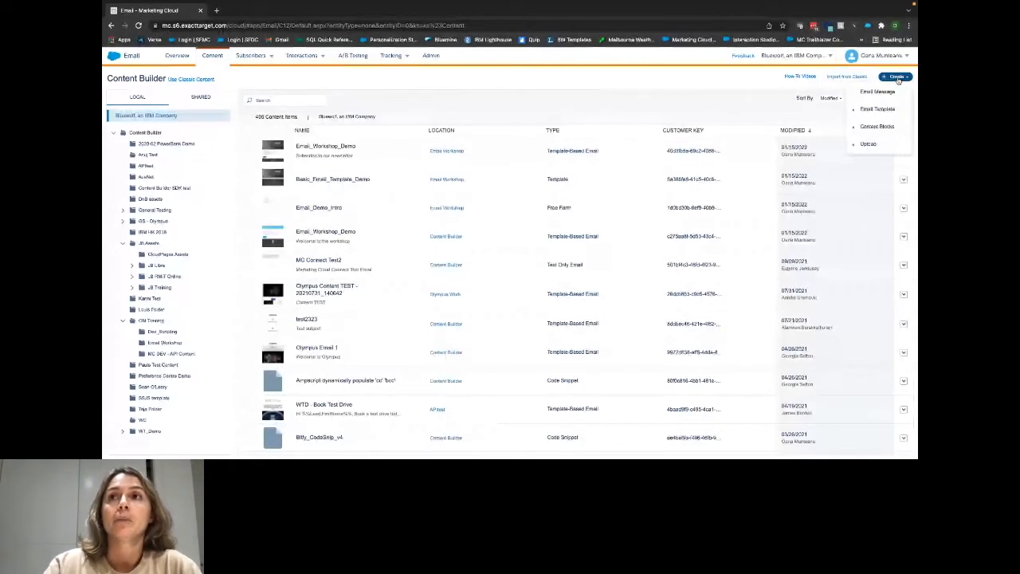
pyautogui.click(878, 92)
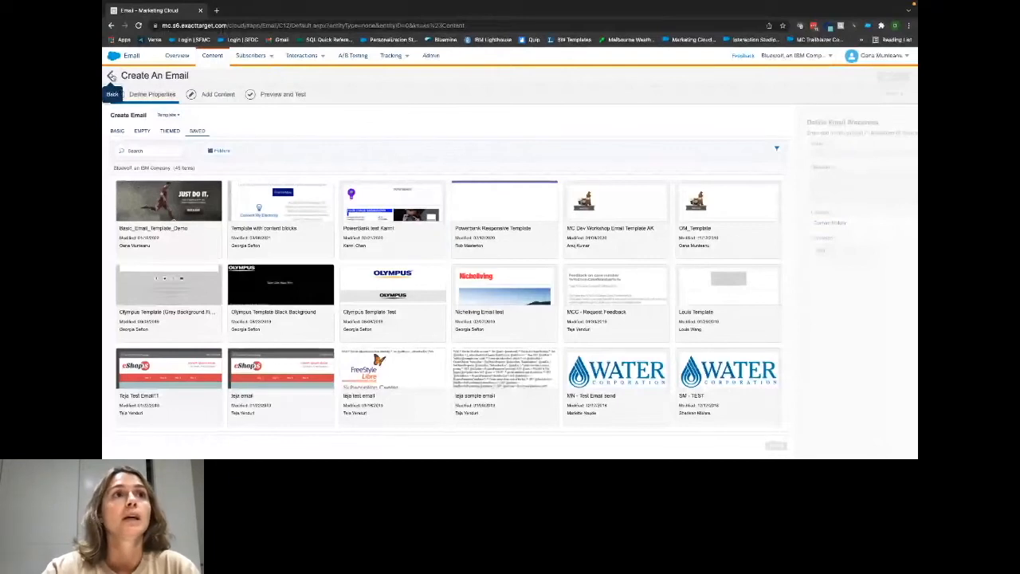
pyautogui.click(112, 76)
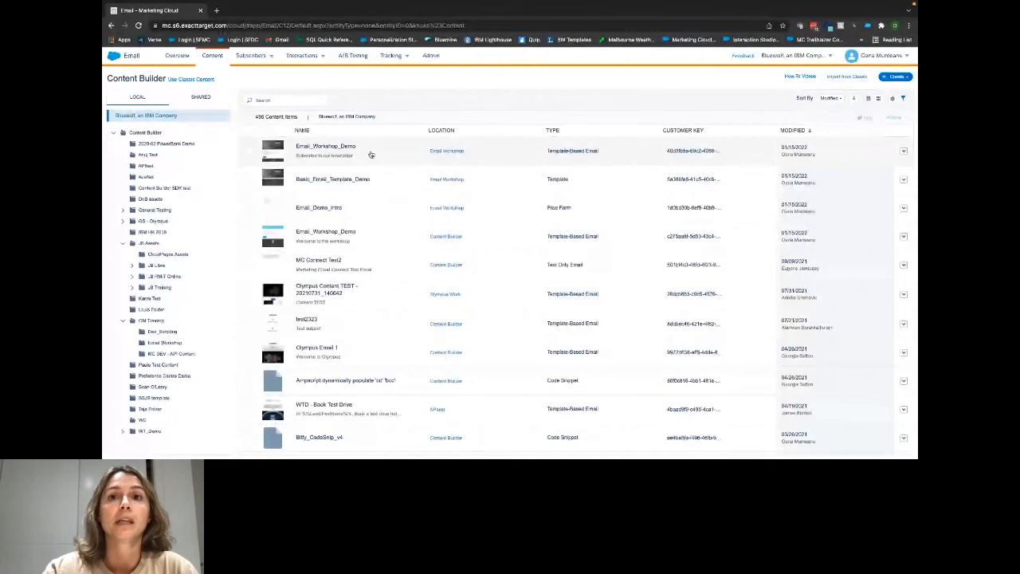
# Step: Preview the Email_Workshop_Demo email with the subject "Subscribe to our newsletter" and open its content for editing
pyautogui.click(371, 155)
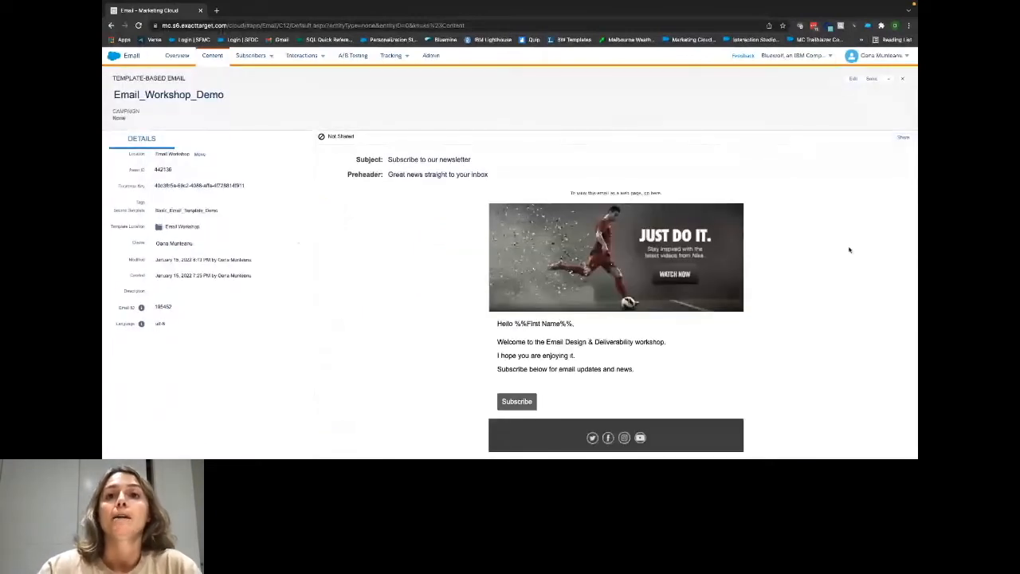
pyautogui.scroll(-2, 849, 251)
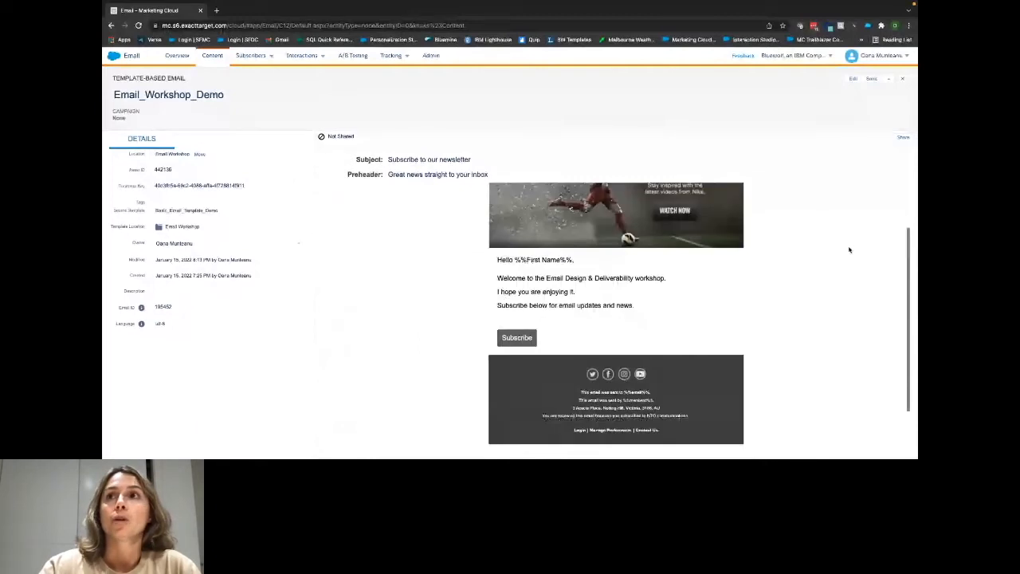
pyautogui.scroll(2, 849, 250)
pyautogui.click(853, 79)
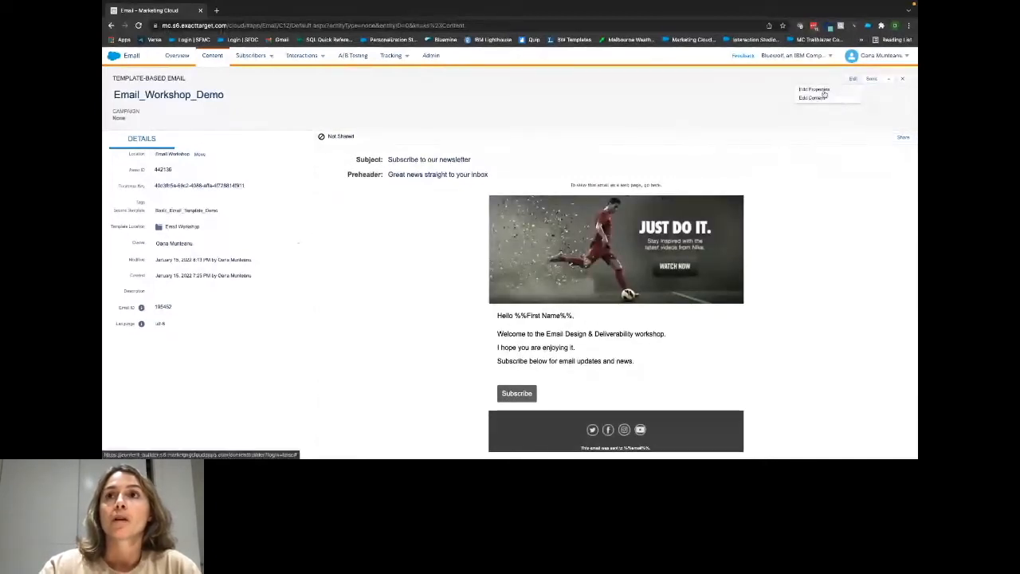
pyautogui.click(821, 96)
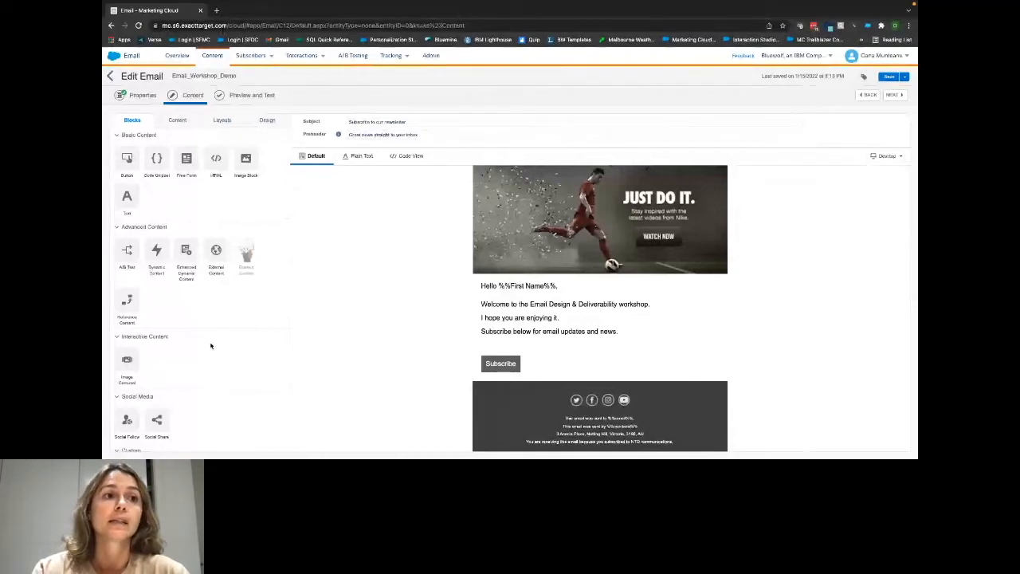
# Step: Look through the available content blocks and open the Email_Demo_Intro free form block below the banner image for editing
pyautogui.scroll(-1, 210, 346)
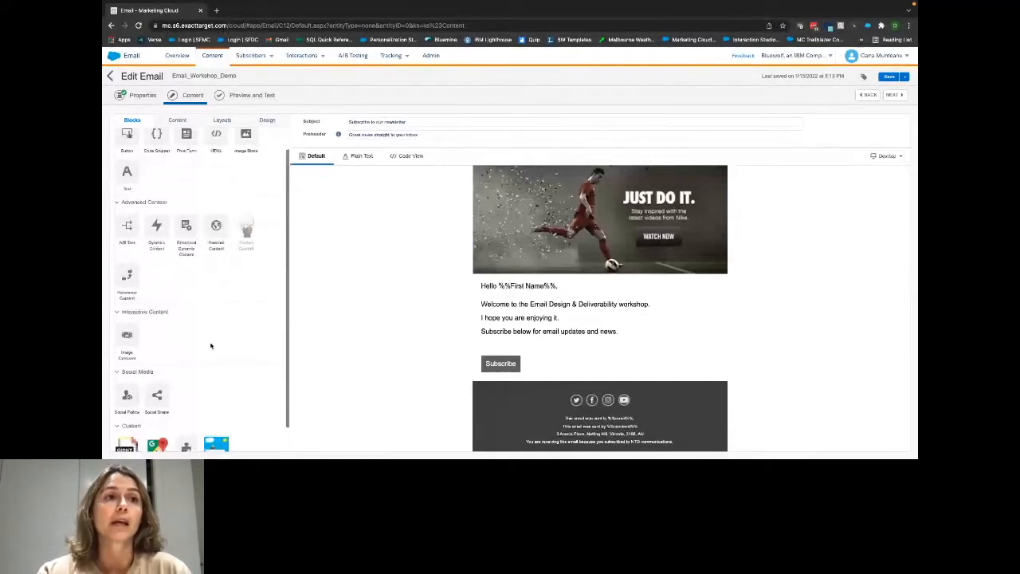
pyautogui.scroll(-1, 210, 345)
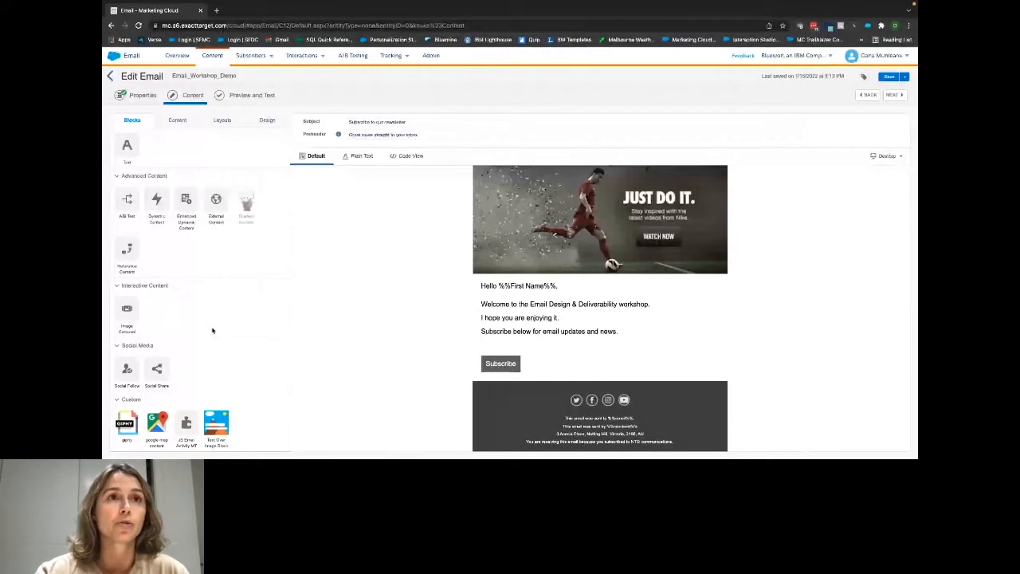
pyautogui.scroll(2, 212, 330)
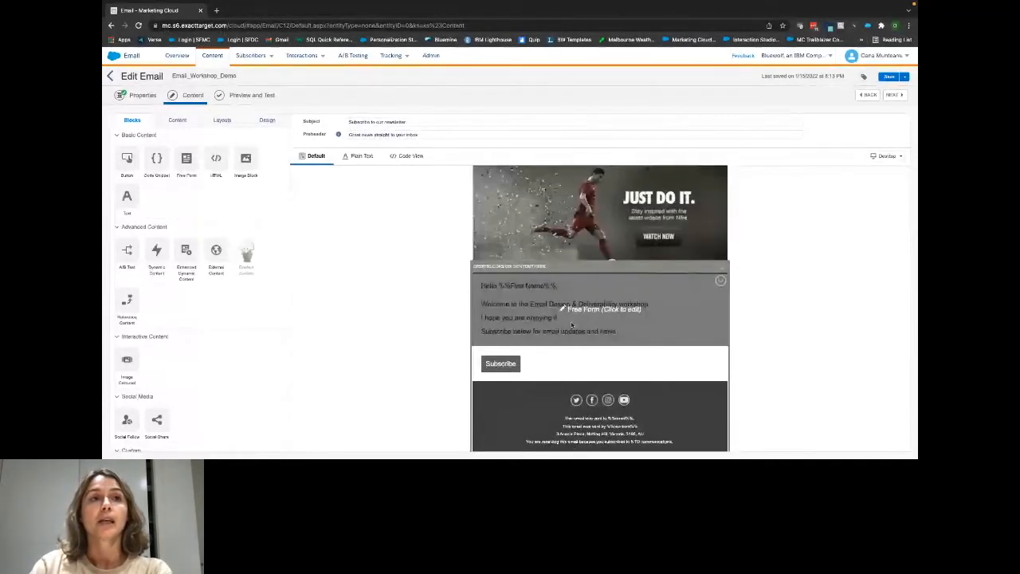
pyautogui.click(571, 325)
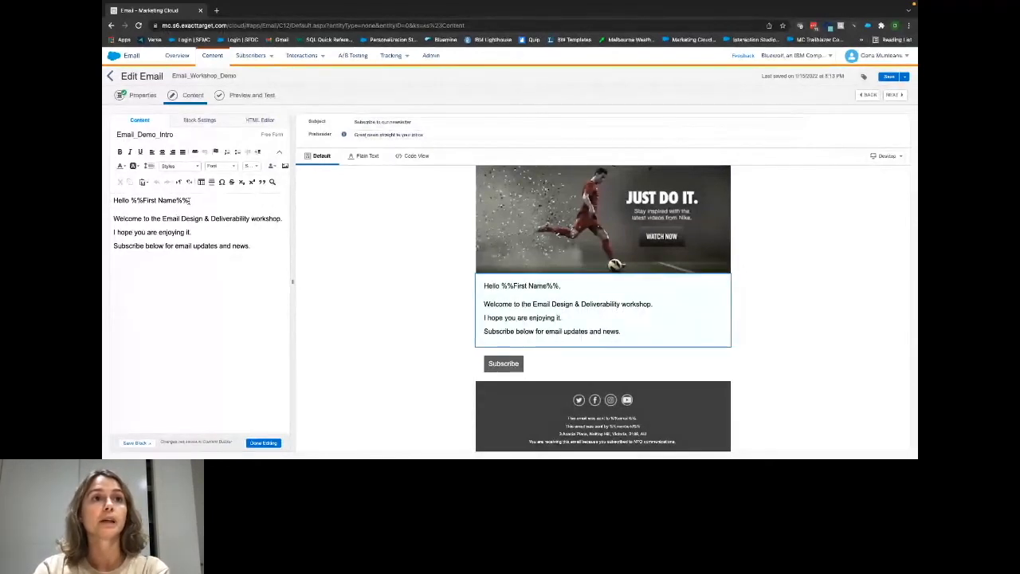
# Step: Examine the %%First Name%% personalization string in the greeting and the font name and size choices for the text
pyautogui.moveTo(189, 200); pyautogui.dragTo(131, 201)
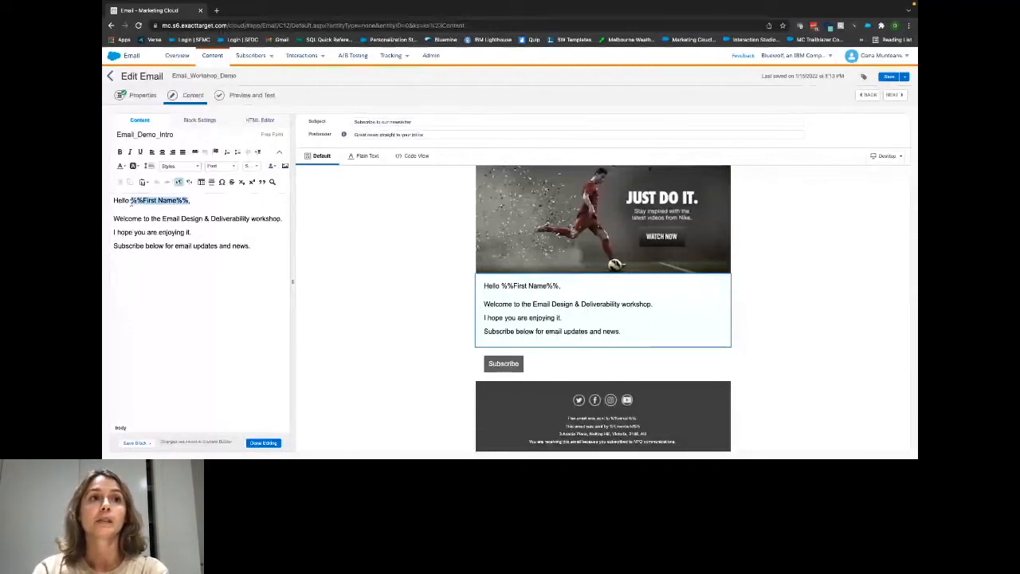
pyautogui.click(137, 201)
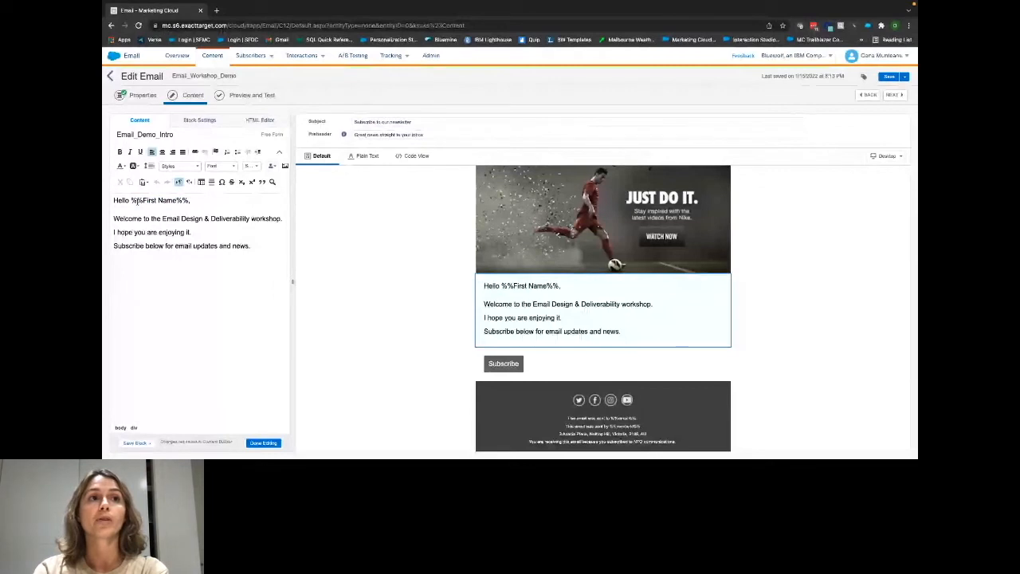
pyautogui.doubleClick(137, 201)
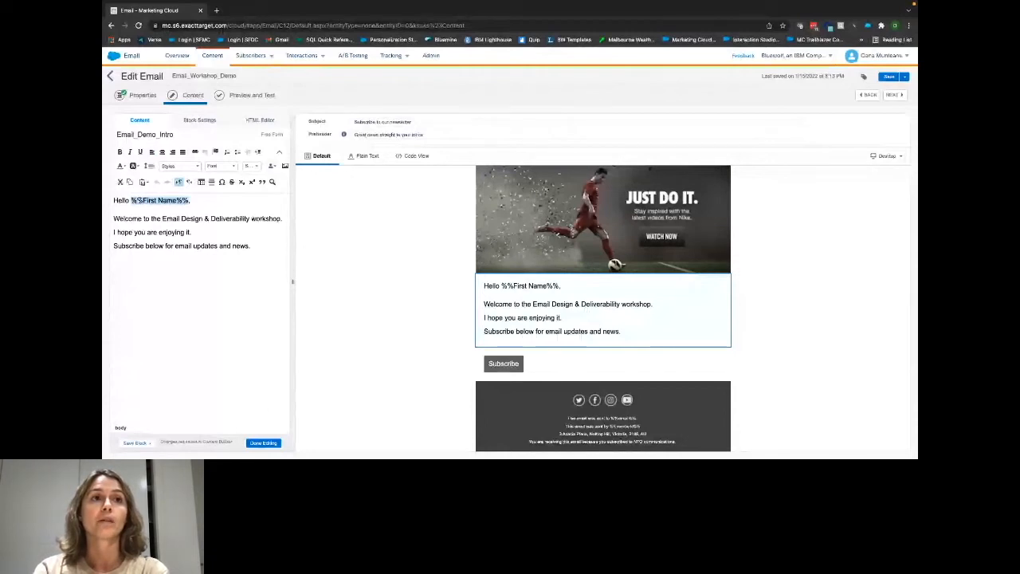
pyautogui.click(162, 202)
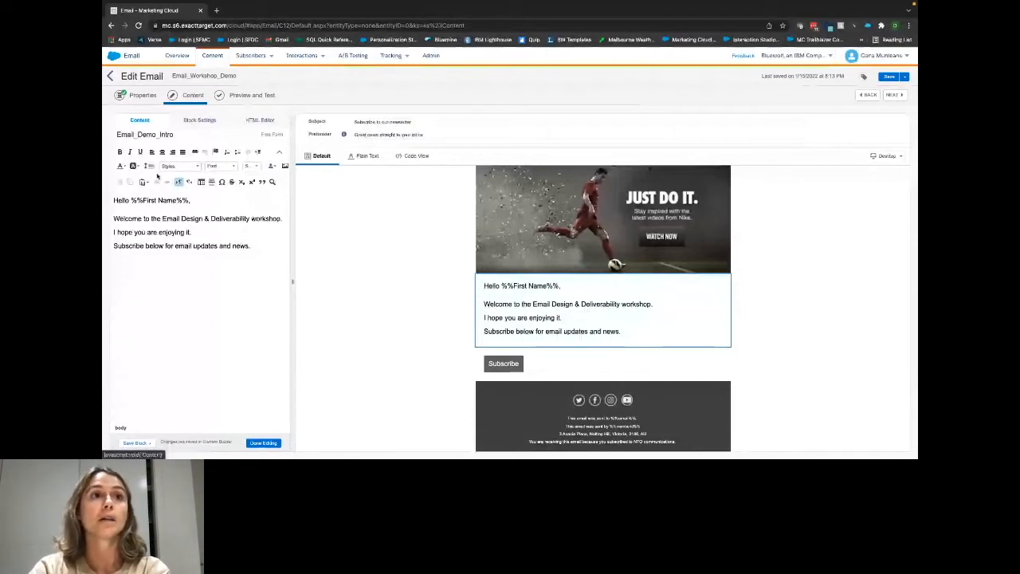
pyautogui.click(233, 166)
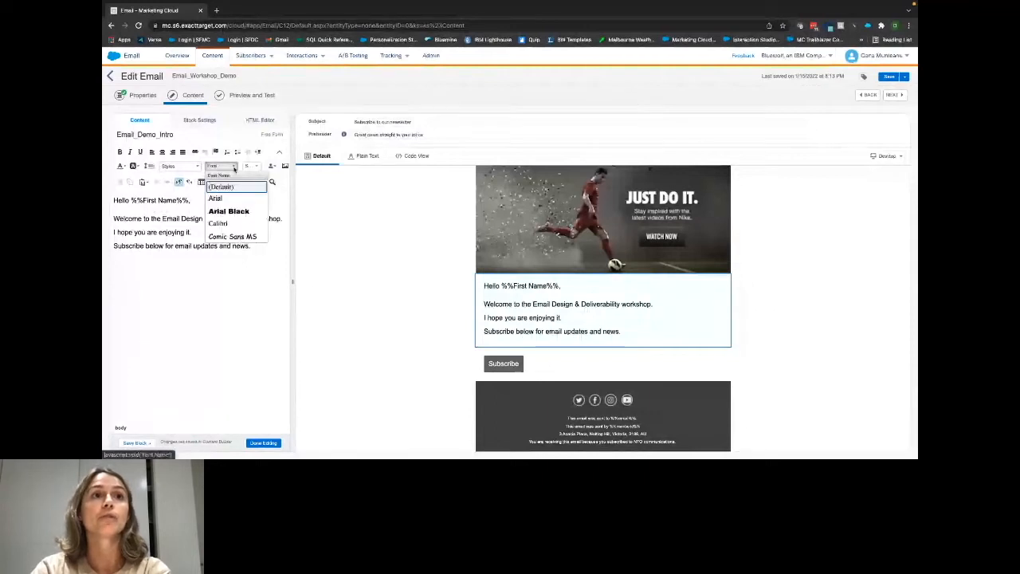
pyautogui.click(255, 167)
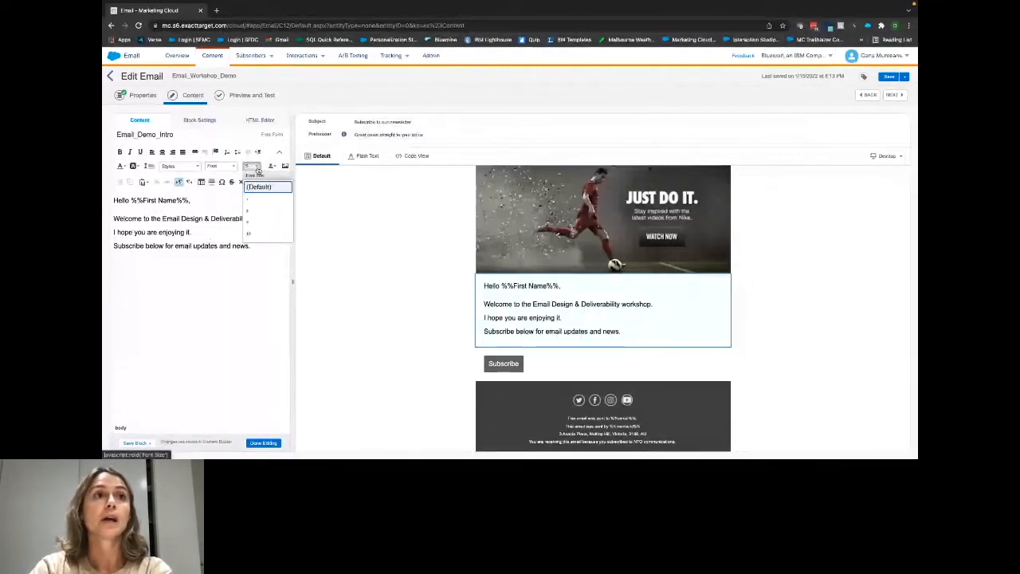
pyautogui.click(194, 212)
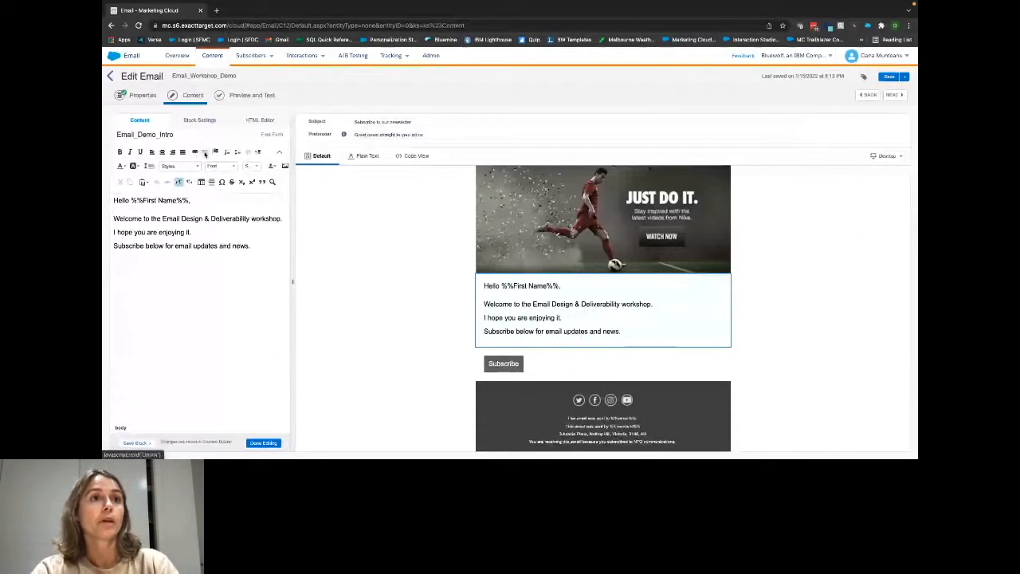
# Step: Try centre and right alignment on the three lines below the greeting, and set them back to left alignment
pyautogui.hotkey('ctrl', 'shift', 'End')
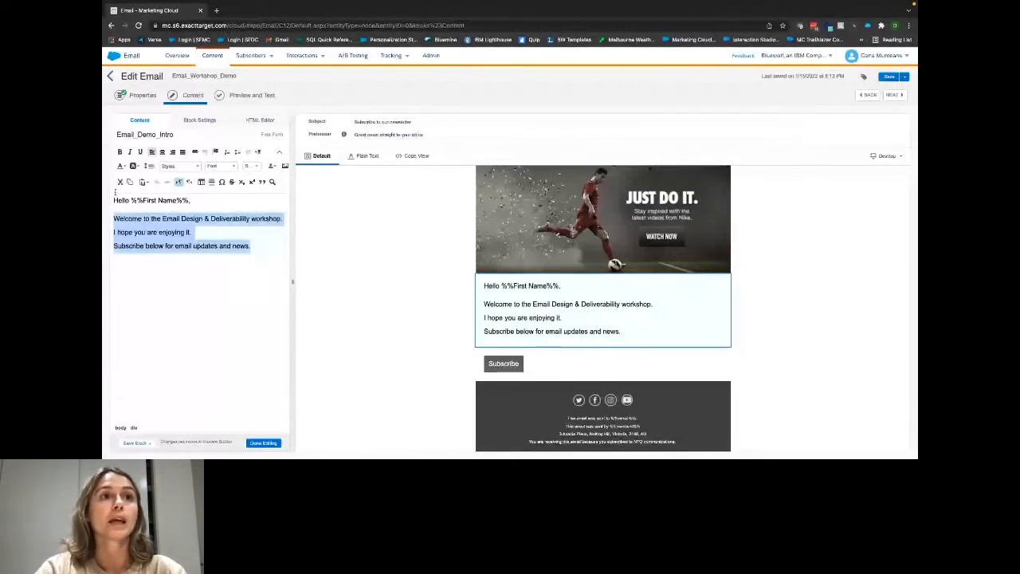
pyautogui.click(163, 152)
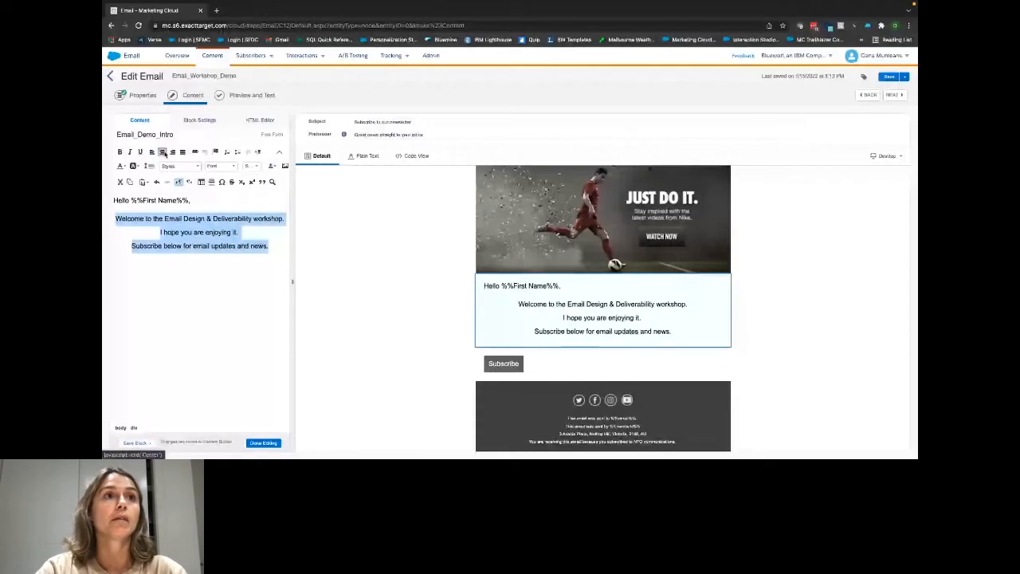
pyautogui.click(172, 152)
pyautogui.click(152, 152)
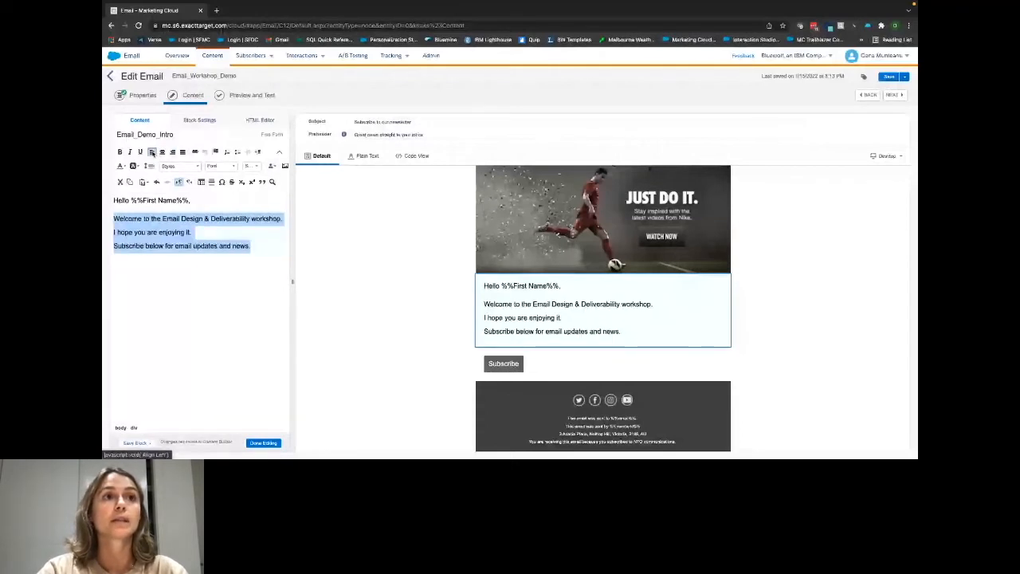
pyautogui.click(162, 152)
pyautogui.click(152, 152)
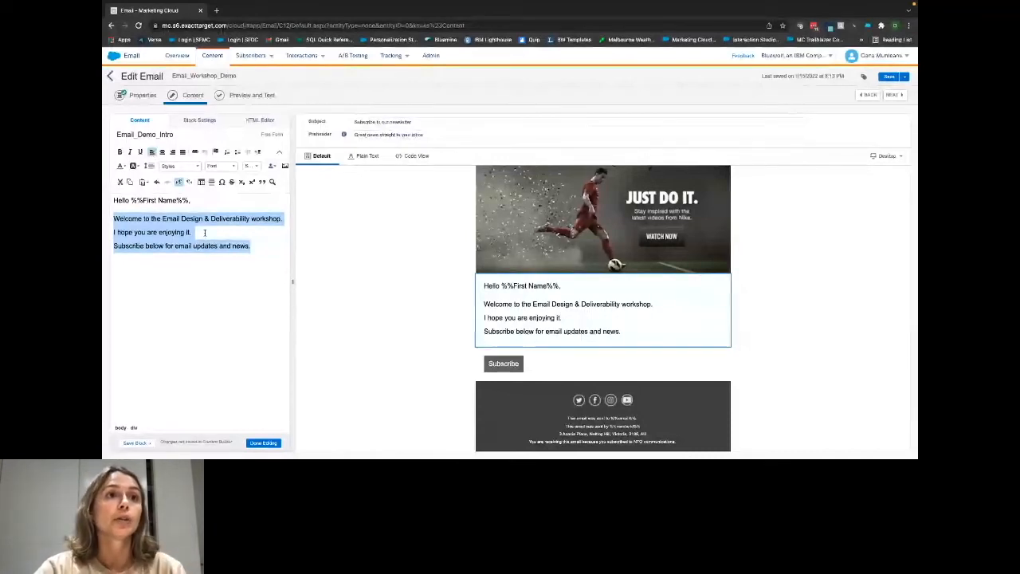
# Step: Examine the link properties and link types offered for the word "Subscribe" in the last line, without adding a link
pyautogui.click(253, 243)
pyautogui.moveTo(254, 242); pyautogui.dragTo(222, 247)
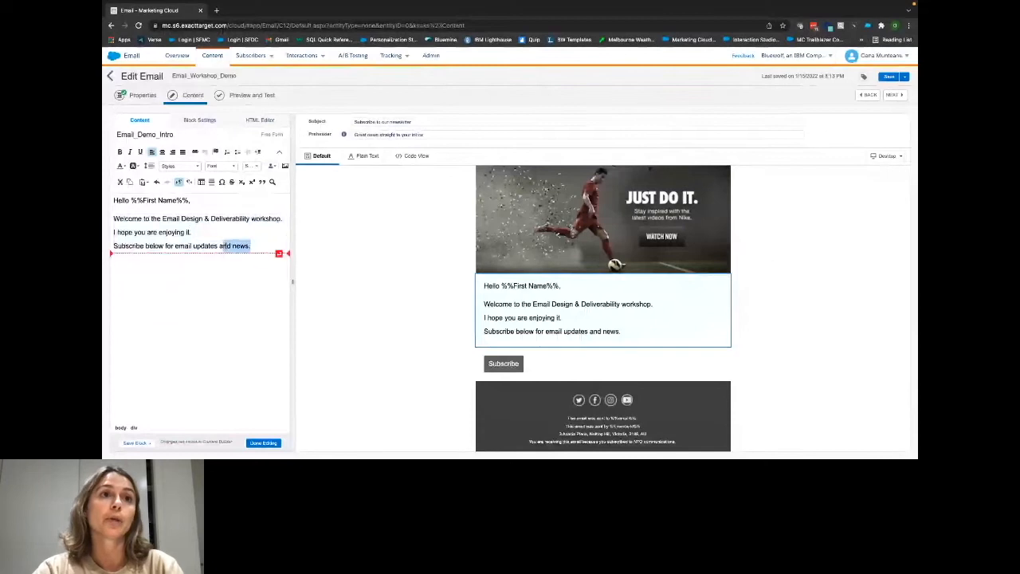
pyautogui.doubleClick(127, 244)
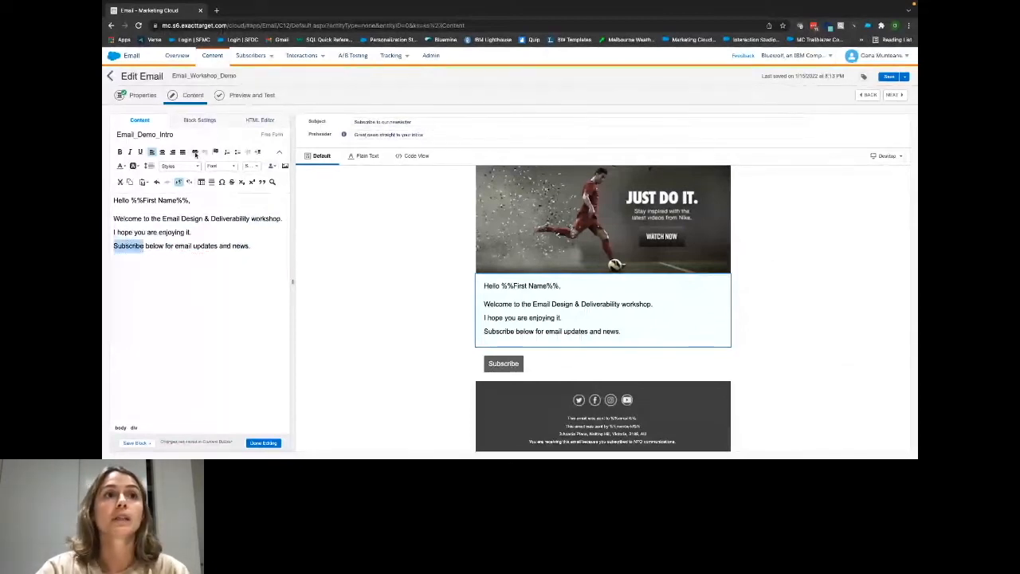
pyautogui.click(195, 152)
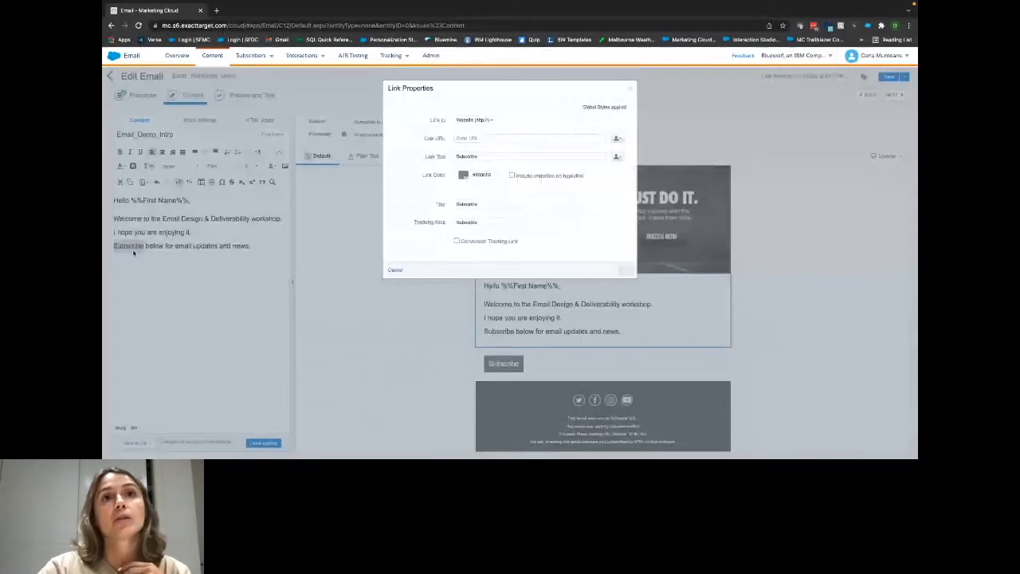
pyautogui.click(486, 120)
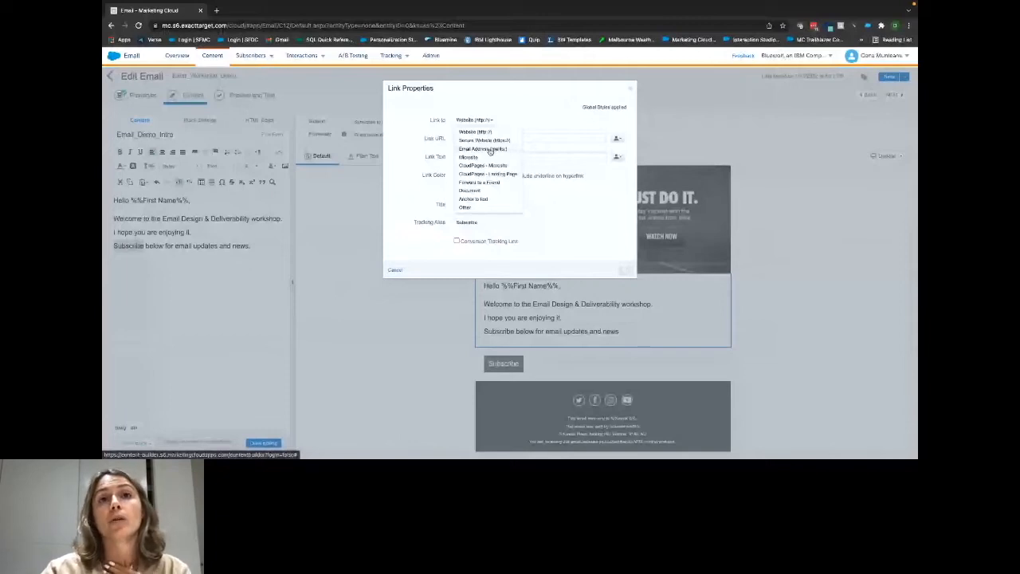
pyautogui.click(465, 223)
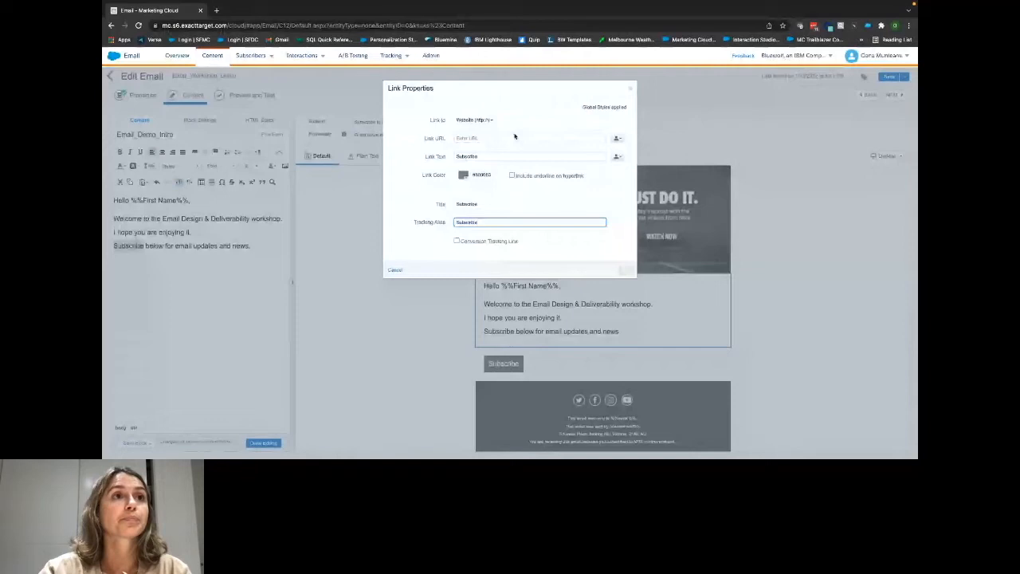
pyautogui.click(394, 271)
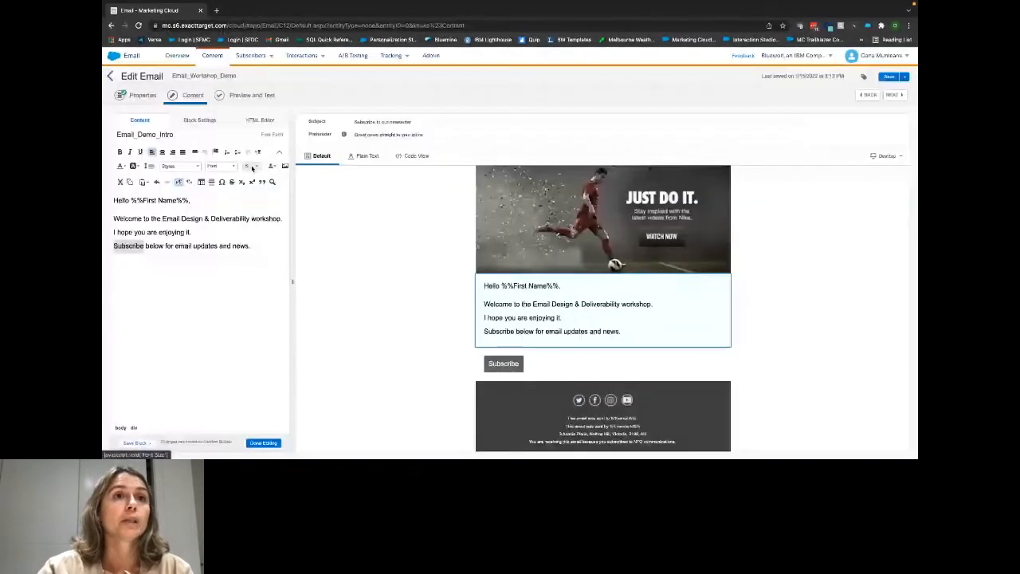
# Step: Examine the profile and system attributes and the available data sources for personalization, and finish editing the Email_Demo_Intro block
pyautogui.click(251, 166)
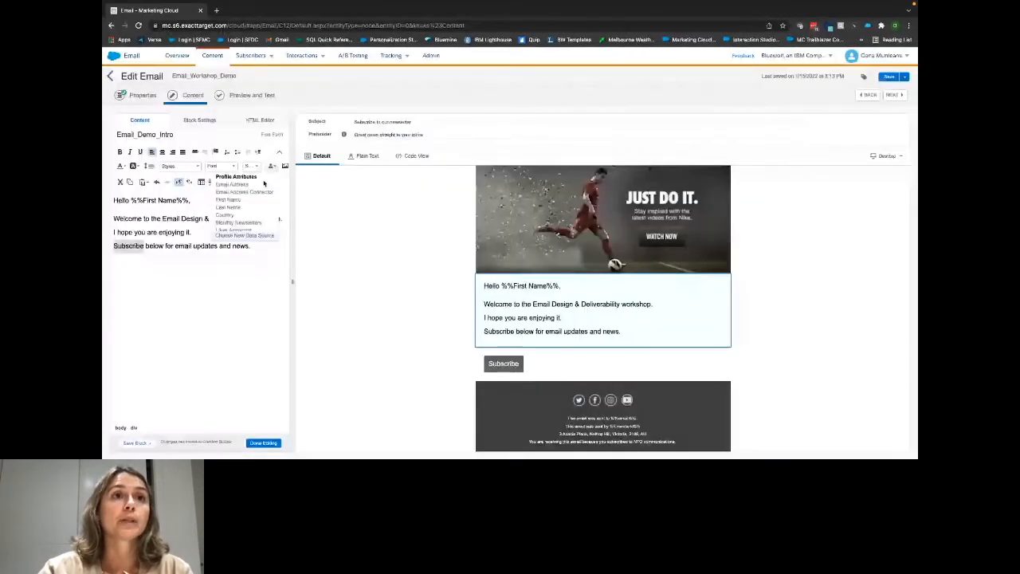
pyautogui.scroll(-2, 254, 203)
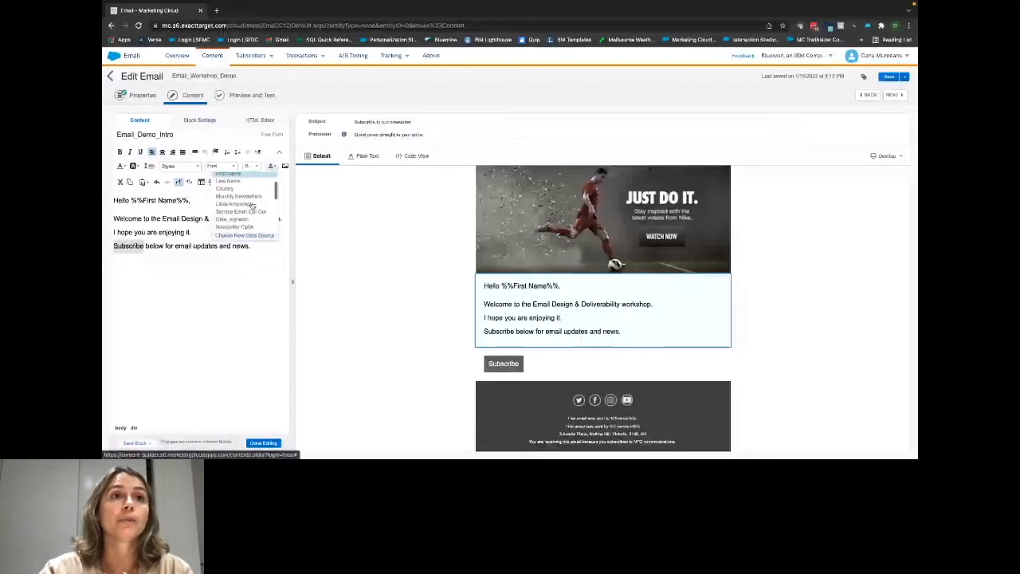
pyautogui.scroll(-3, 252, 205)
pyautogui.scroll(3, 251, 195)
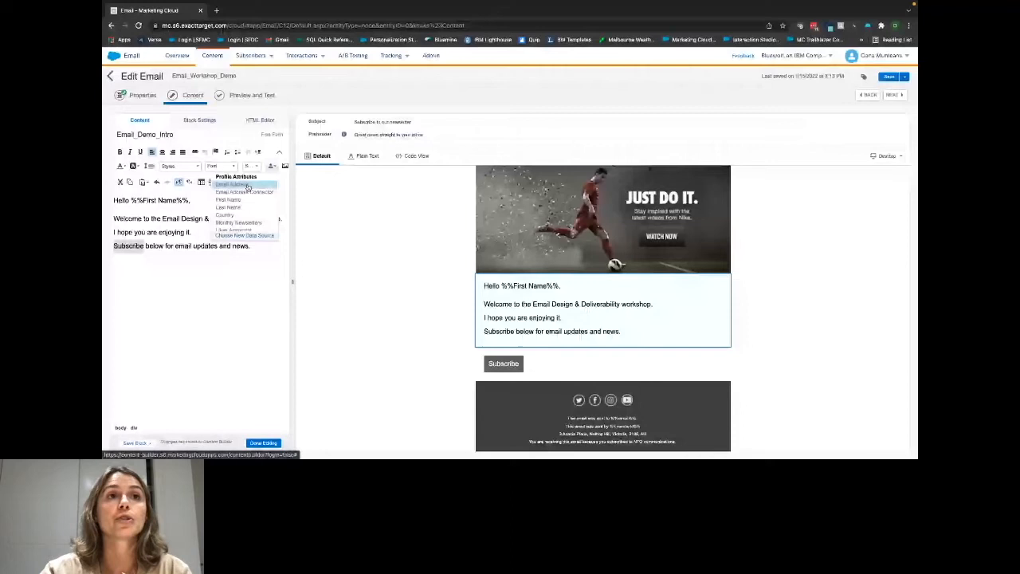
pyautogui.scroll(-3, 236, 204)
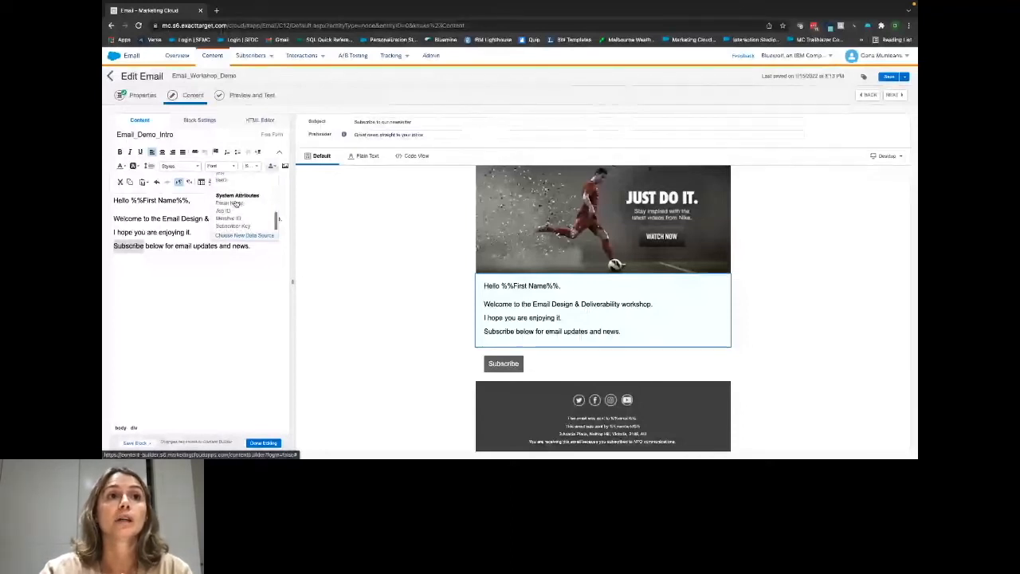
pyautogui.click(249, 239)
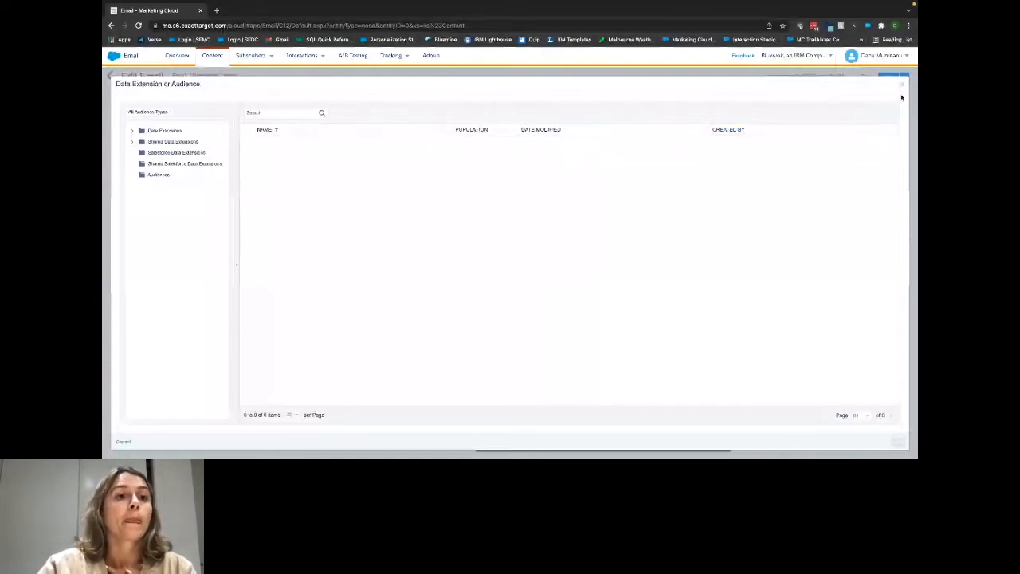
pyautogui.click(903, 84)
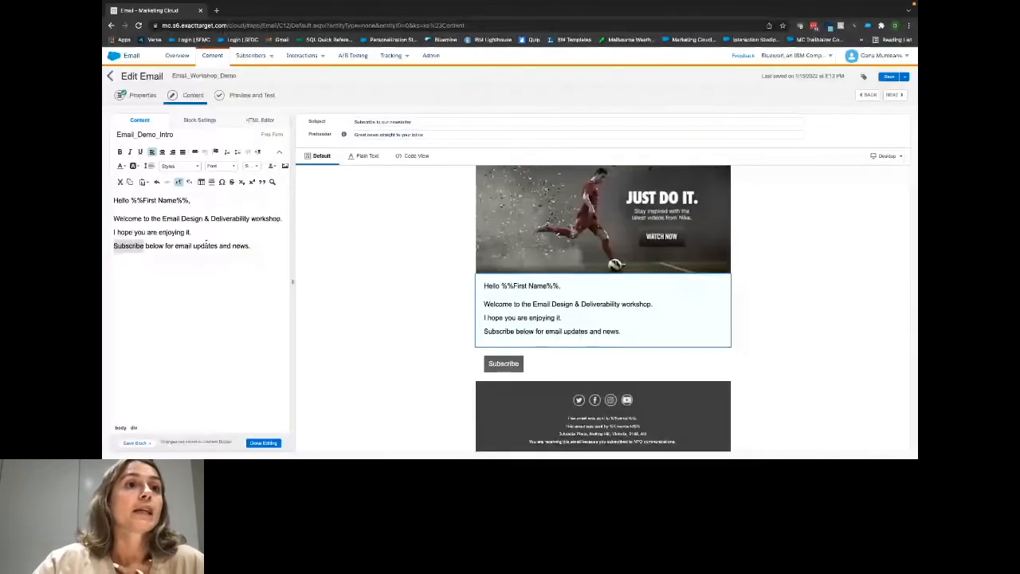
pyautogui.click(206, 241)
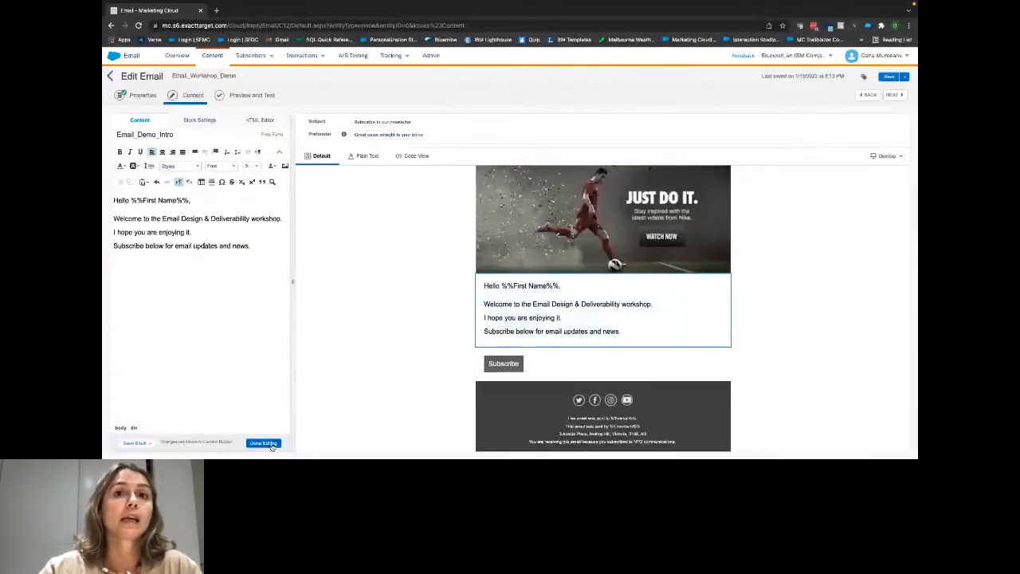
pyautogui.click(270, 444)
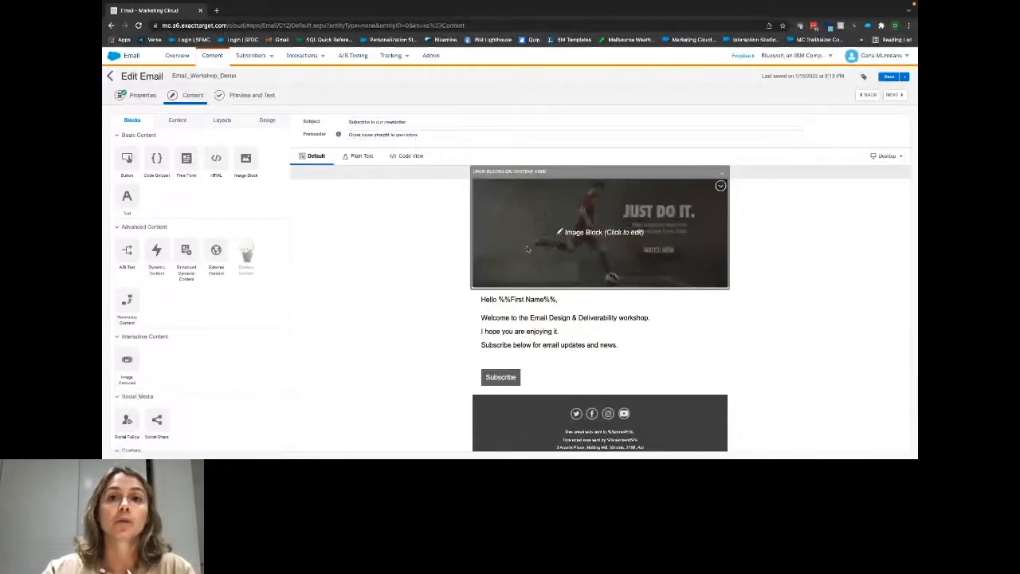
# Step: Add a second Button block between the intro text and the existing Subscribe button, and delete it again
pyautogui.click(571, 369)
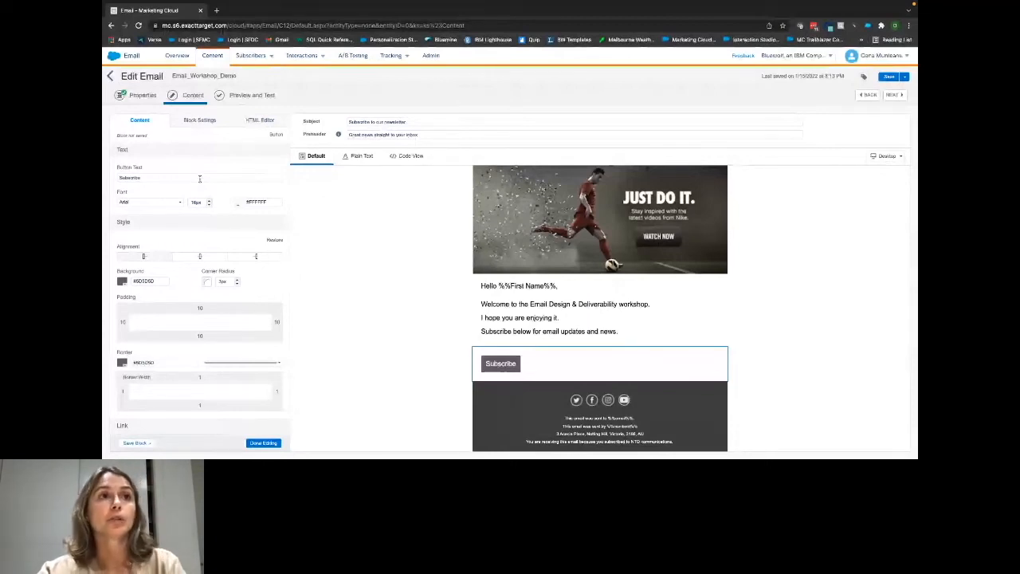
pyautogui.click(263, 442)
pyautogui.moveTo(127, 158); pyautogui.dragTo(496, 348)
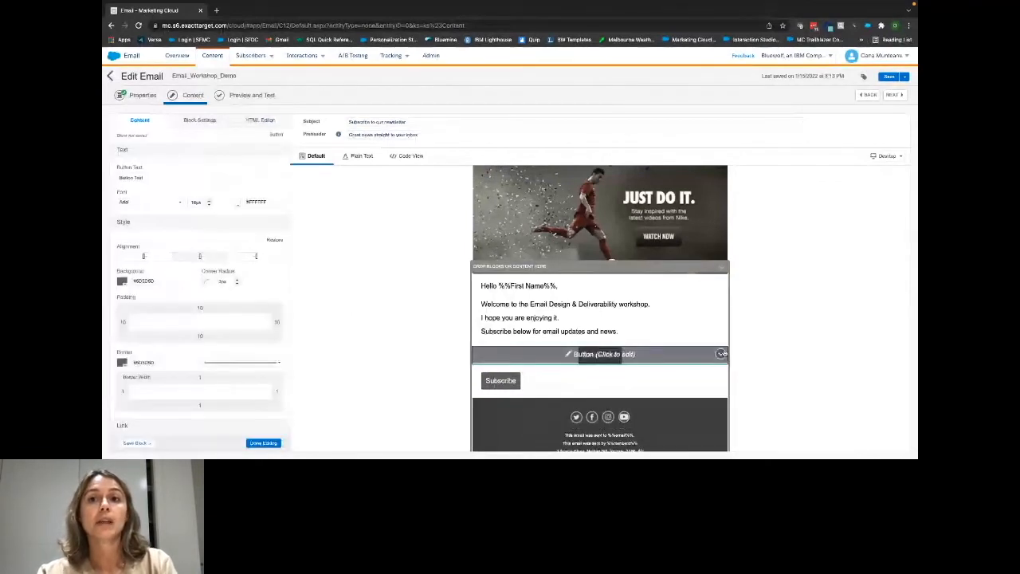
pyautogui.click(722, 353)
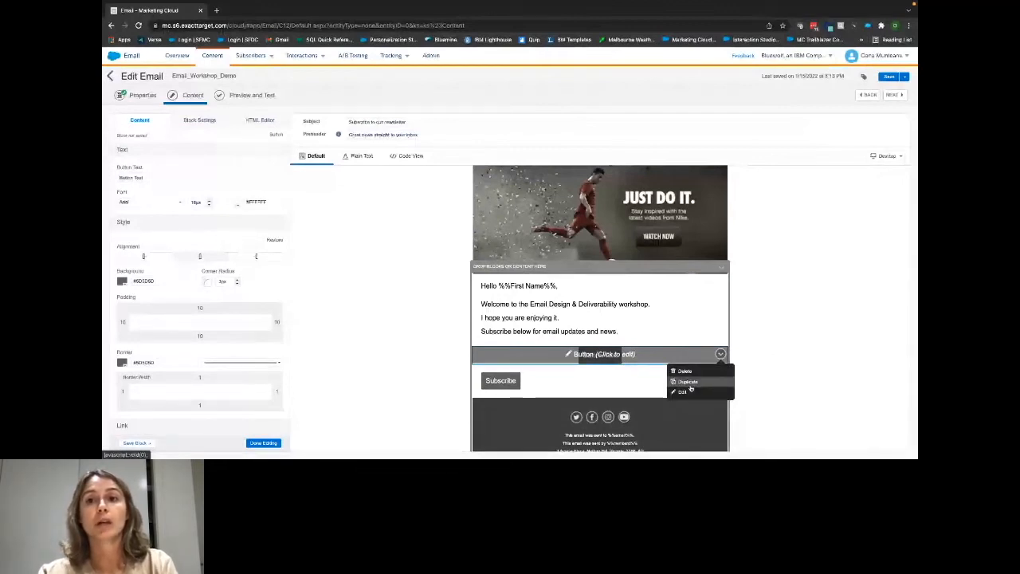
pyautogui.click(687, 372)
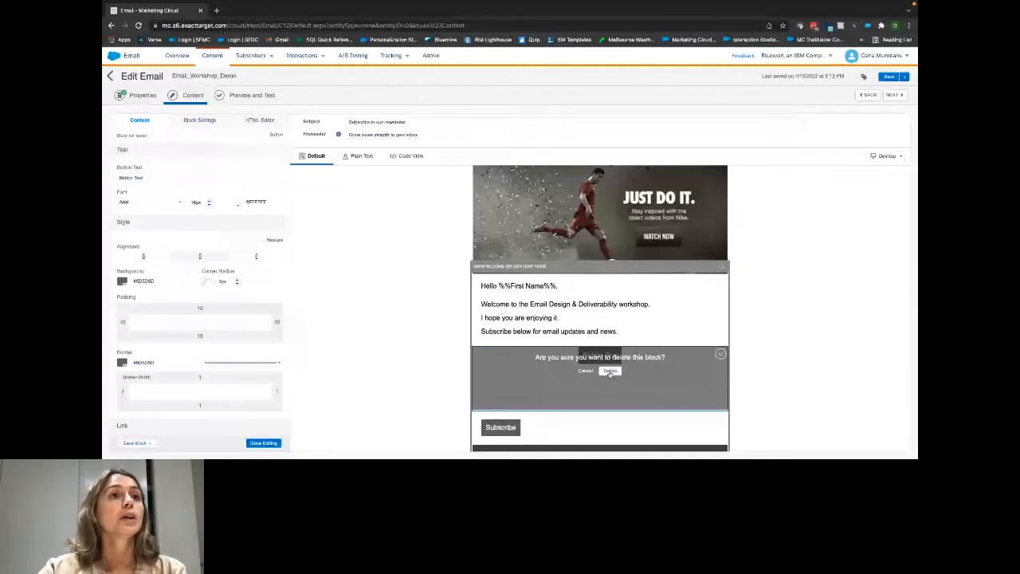
pyautogui.click(609, 372)
# Step: Replace the Subscribe button's text, trying "clicke" and settling on "Subcribe"
pyautogui.doubleClick(130, 177)
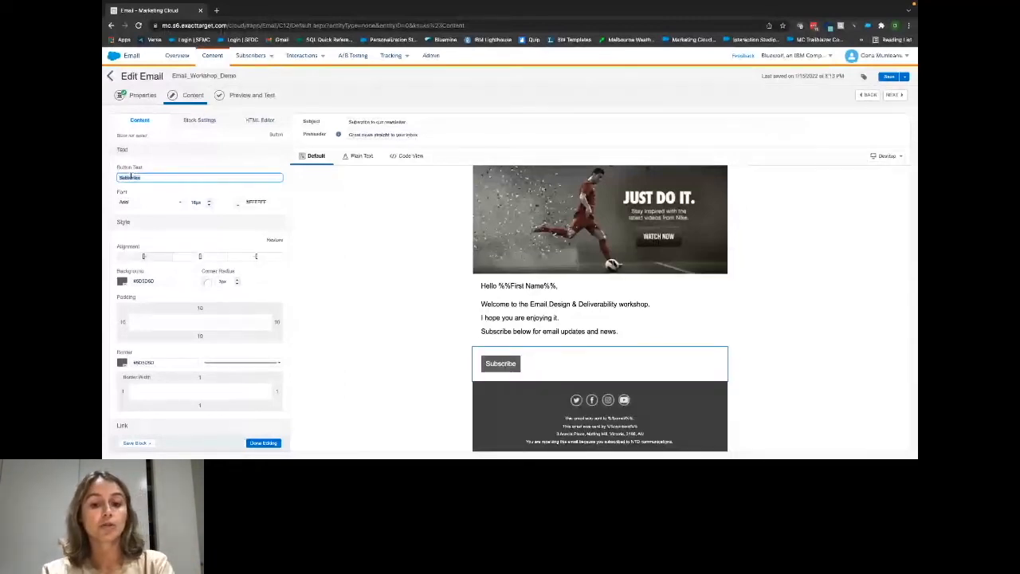
pyautogui.write('clicke')
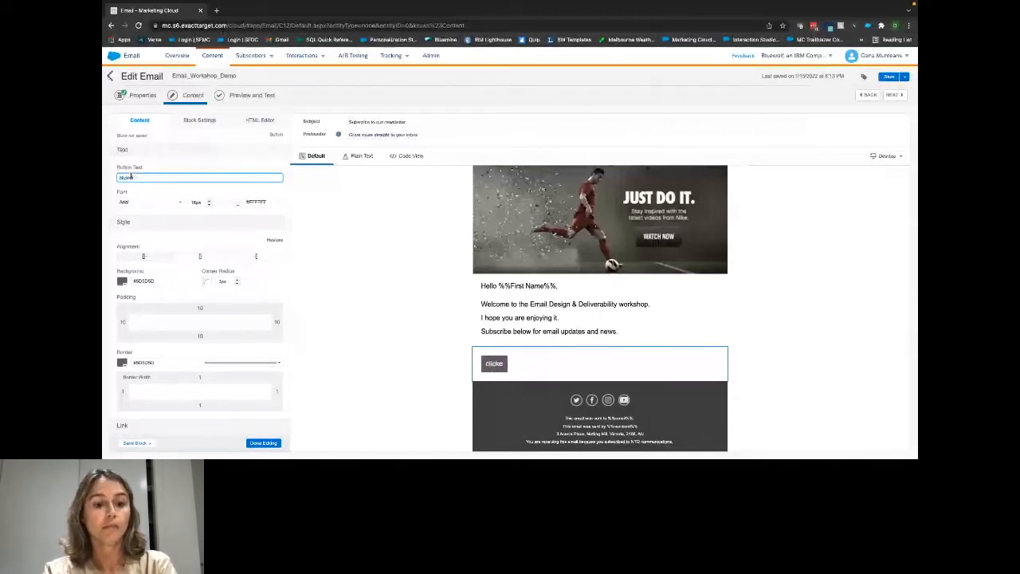
pyautogui.press('BackSpace')
pyautogui.press('BackSpace')
pyautogui.press('BackSpace')
pyautogui.press('BackSpace')
pyautogui.press('BackSpace')
pyautogui.press('BackSpace')
pyautogui.write('Subcr')
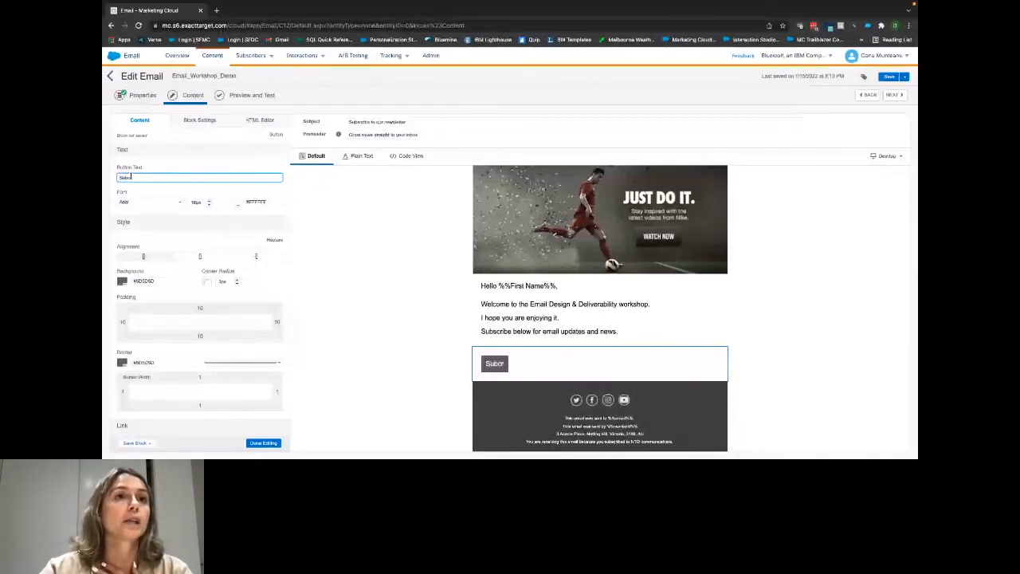
pyautogui.write('ibe')
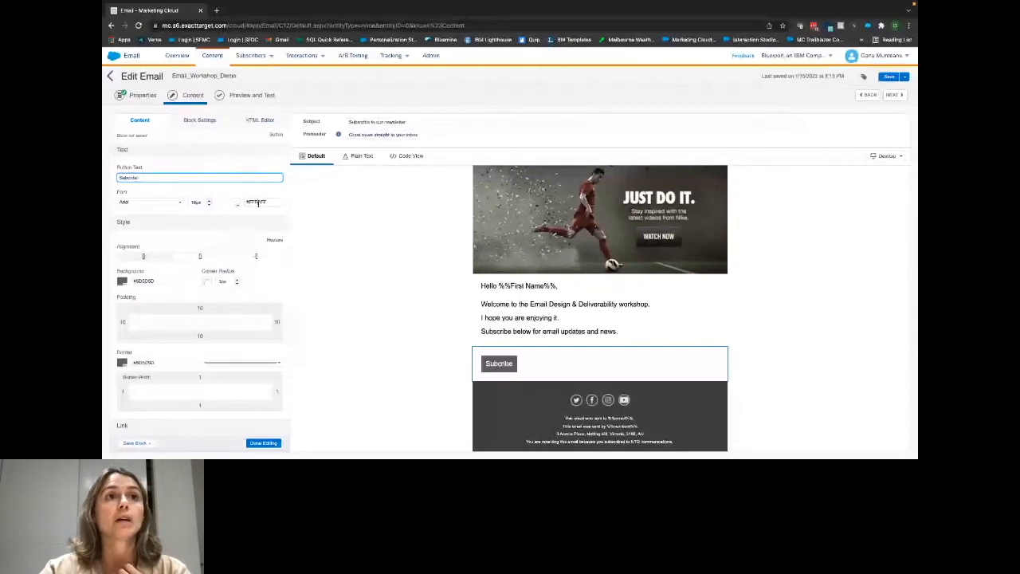
# Step: Try centre alignment on the button and set it back to left alignment
pyautogui.click(201, 256)
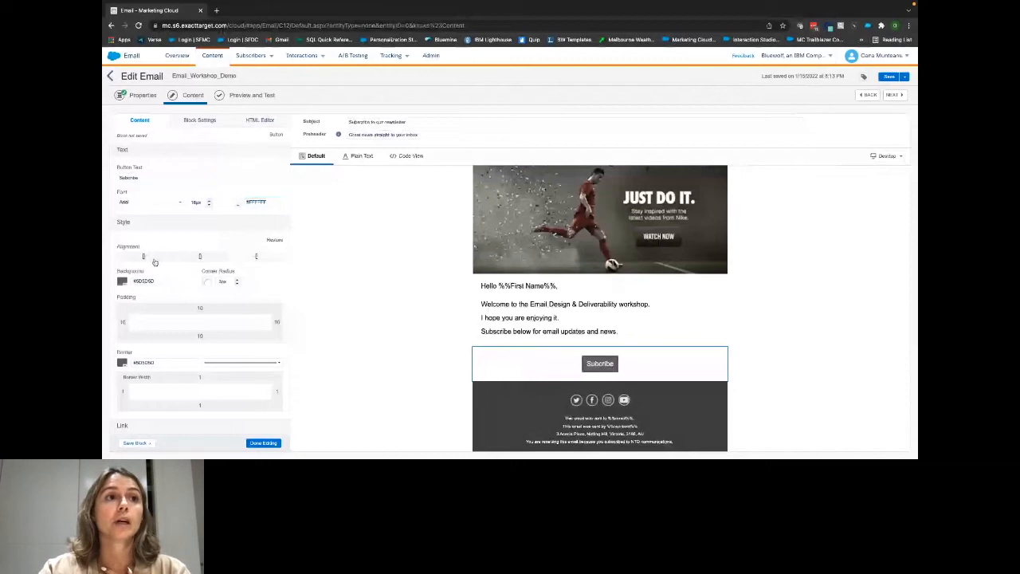
pyautogui.click(144, 256)
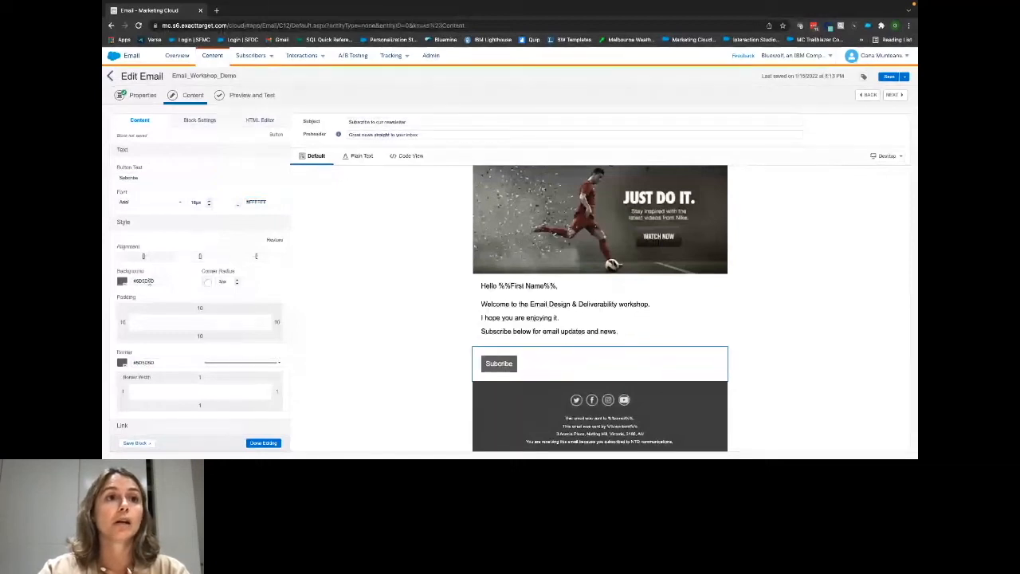
pyautogui.click(238, 284)
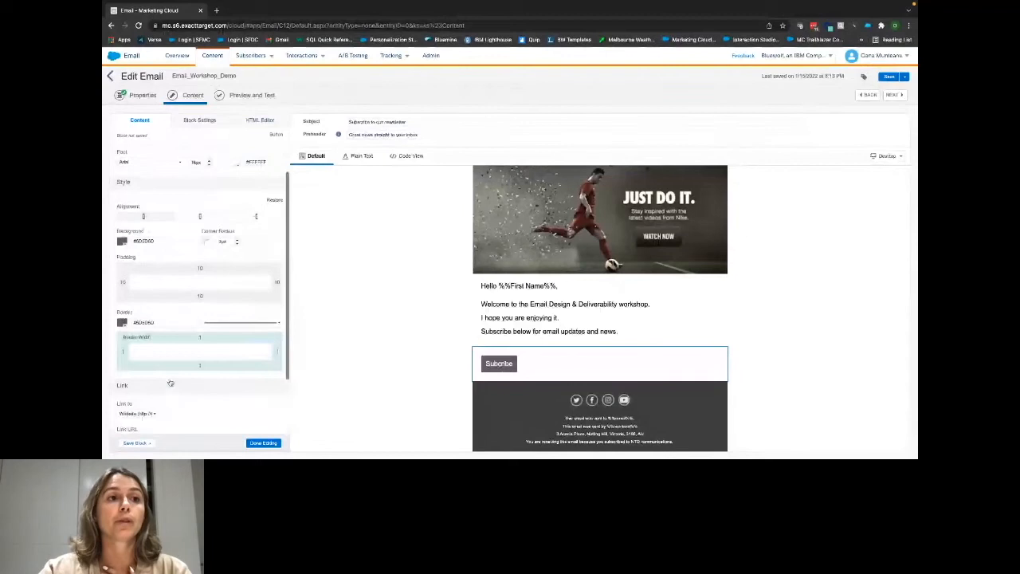
# Step: Examine the button's border and link settings without entering a URL, and finish editing the button block
pyautogui.scroll(-3, 160, 371)
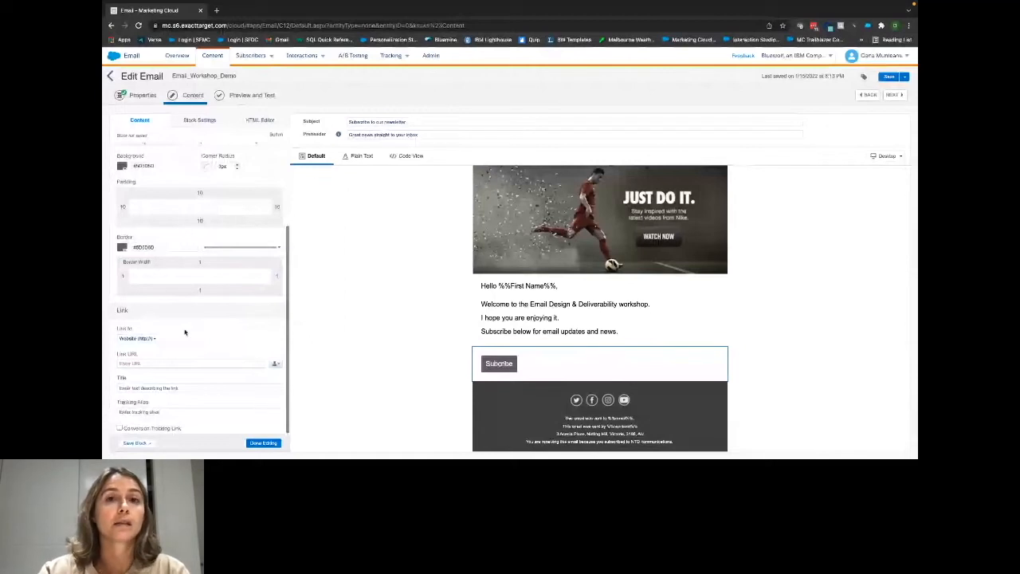
pyautogui.click(162, 364)
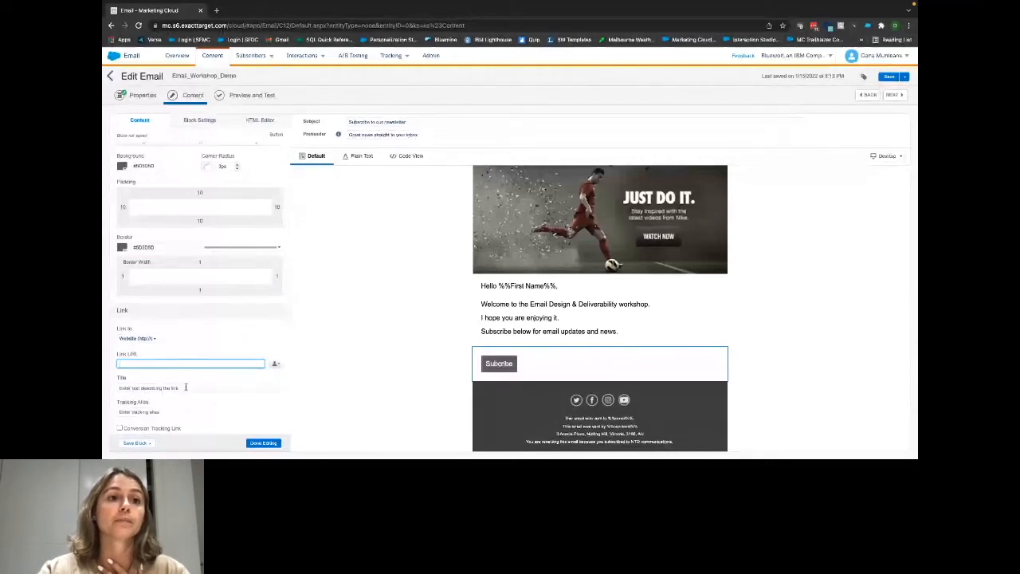
pyautogui.click(263, 443)
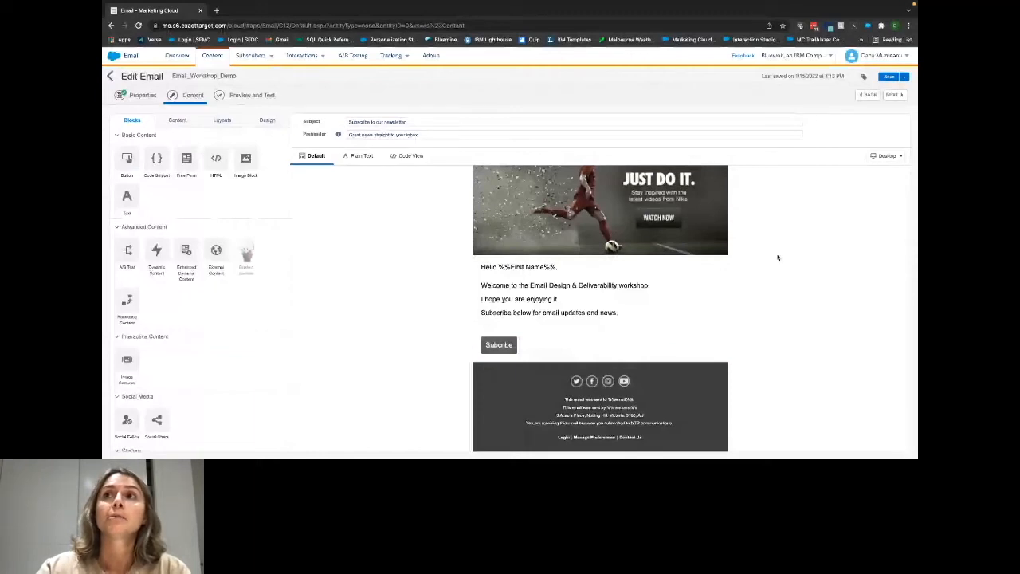
# Step: Advance to Preview and Test, and review the email's layout with the subscriber's personalization applied
pyautogui.click(893, 94)
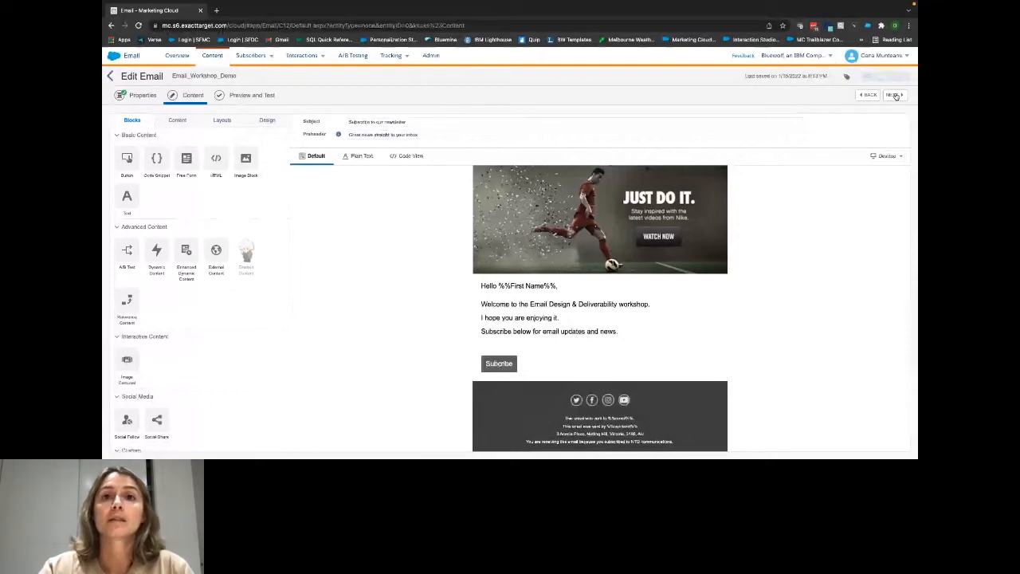
pyautogui.click(894, 95)
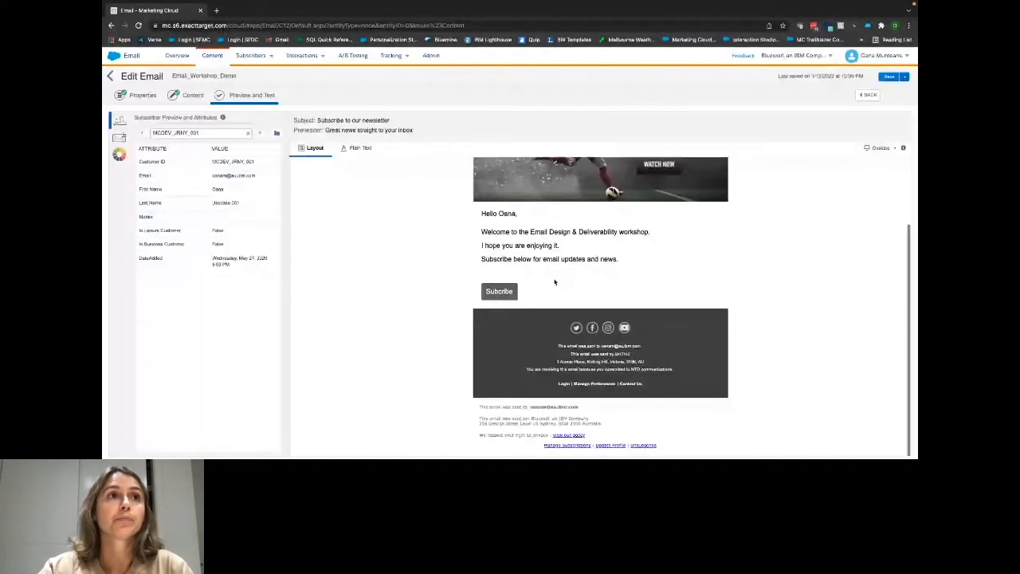
pyautogui.scroll(2, 554, 281)
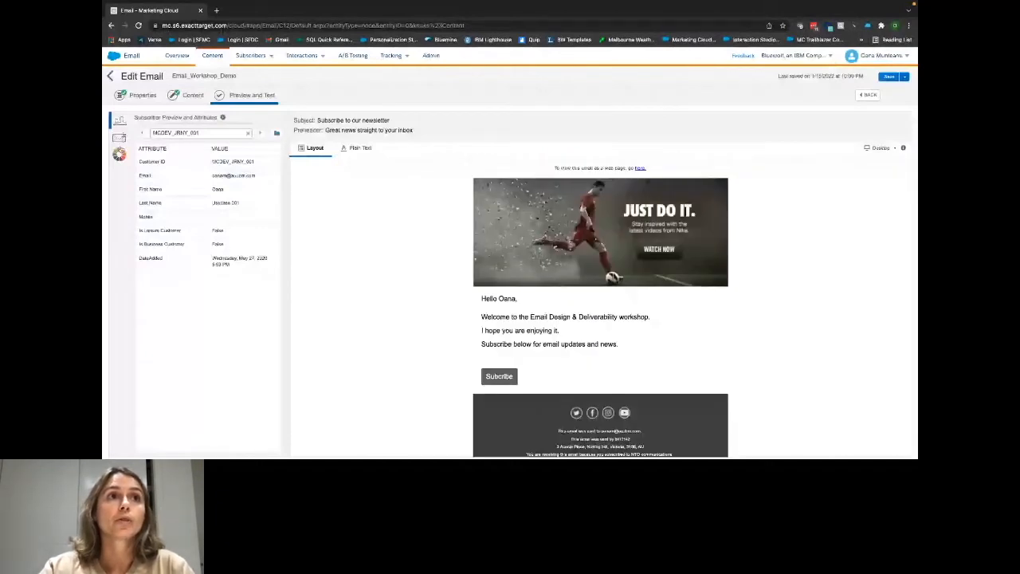
# Step: Set the test send's saved send classification to Default Transactional and review its content personalization options
pyautogui.click(119, 138)
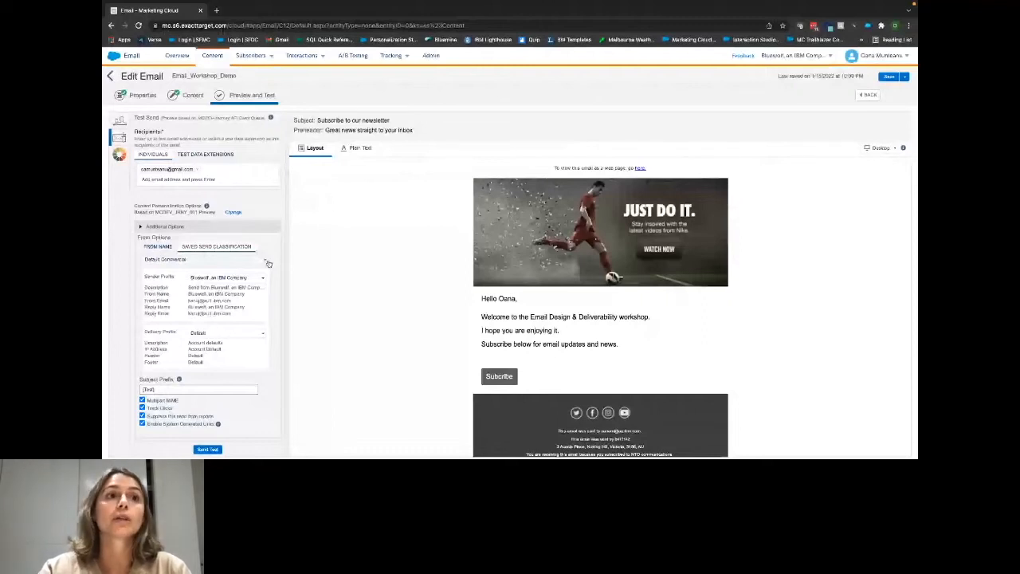
pyautogui.click(231, 263)
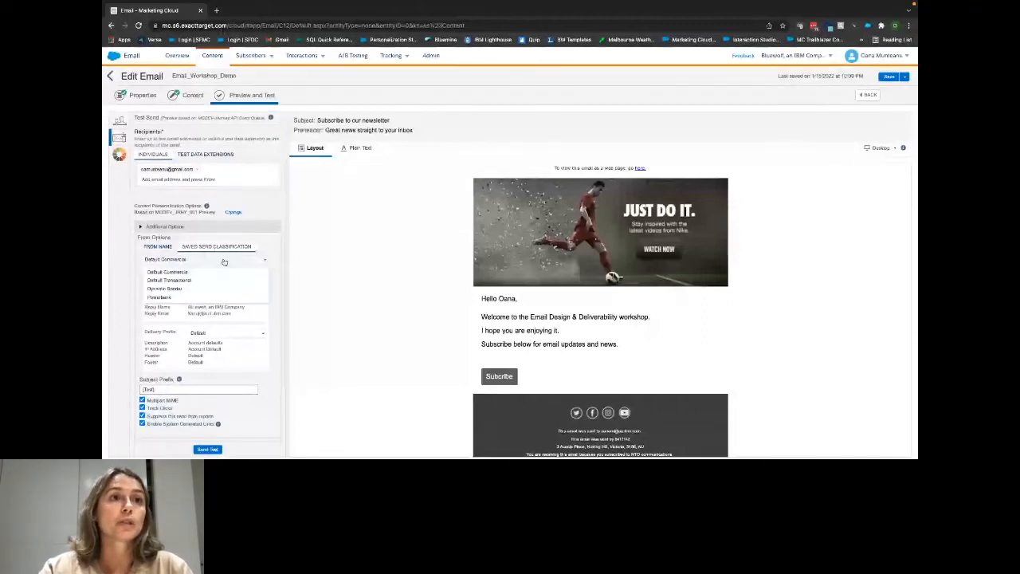
pyautogui.click(186, 282)
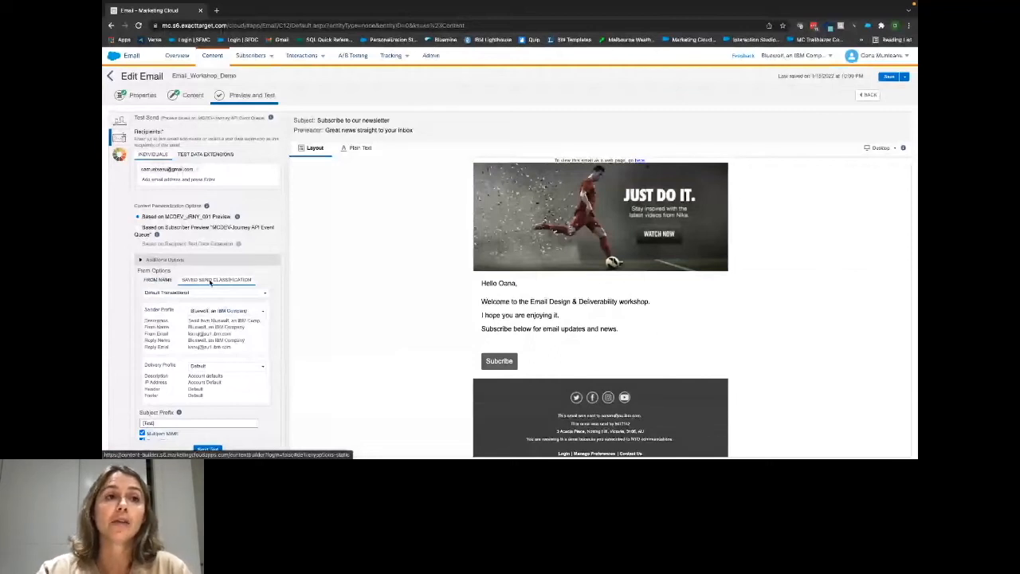
pyautogui.scroll(-1, 243, 414)
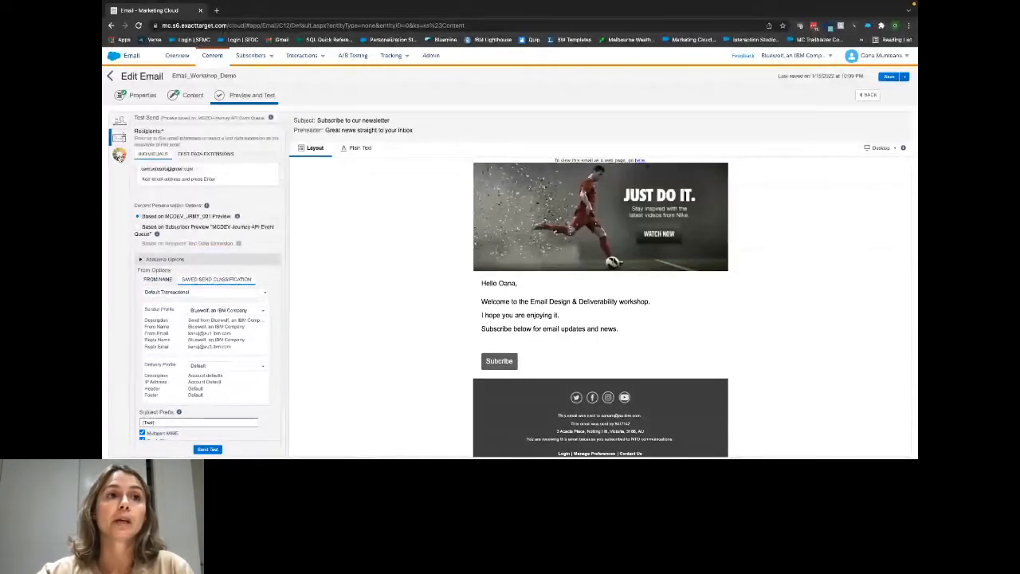
# Step: Look at the Litmus Email Previews page and return to the subscriber preview and attributes
pyautogui.click(119, 156)
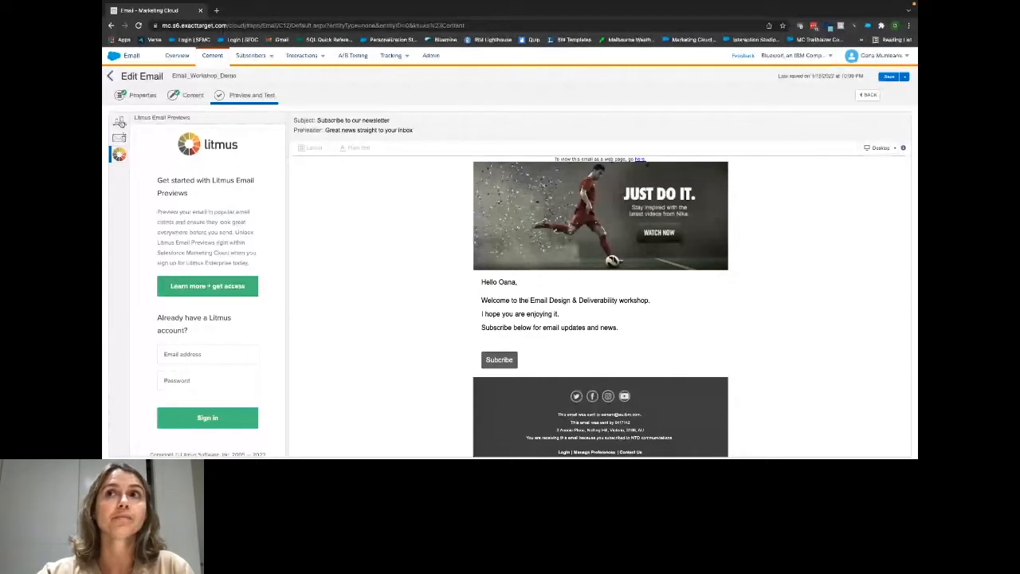
pyautogui.click(120, 122)
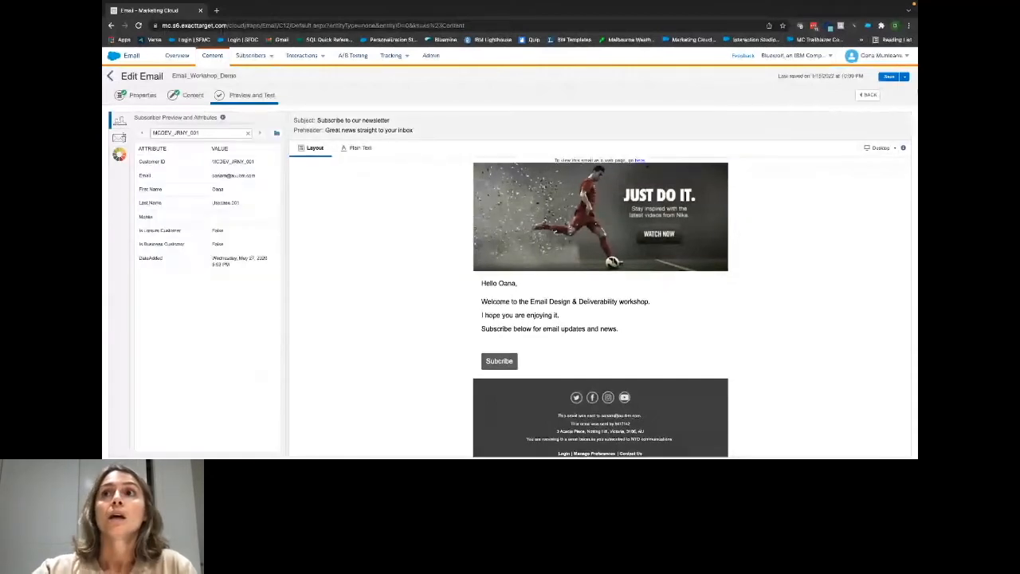
# Step: Save the email, proceed to sending it, and set the saved send classification to Default Transactional
pyautogui.click(905, 76)
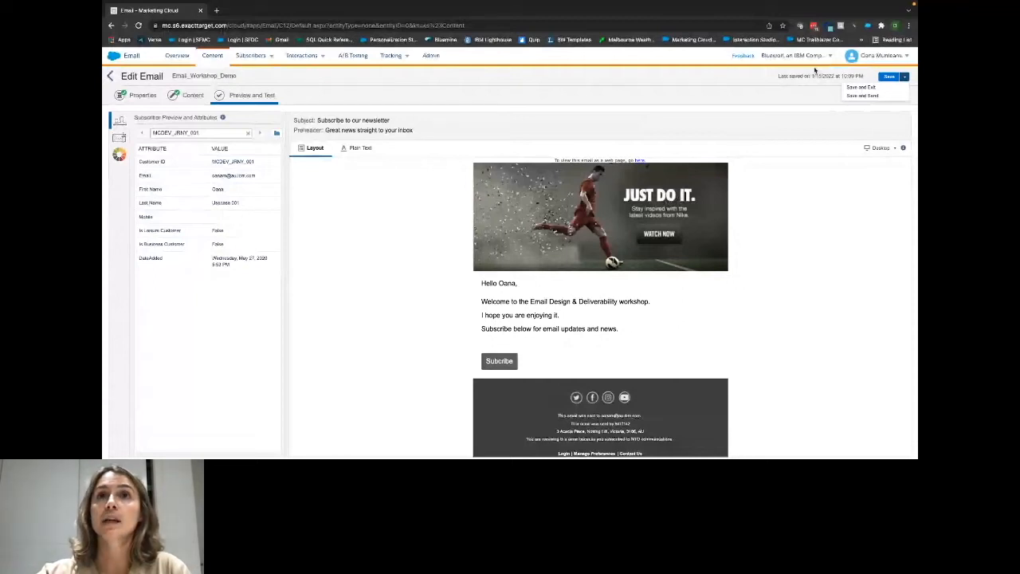
pyautogui.click(863, 96)
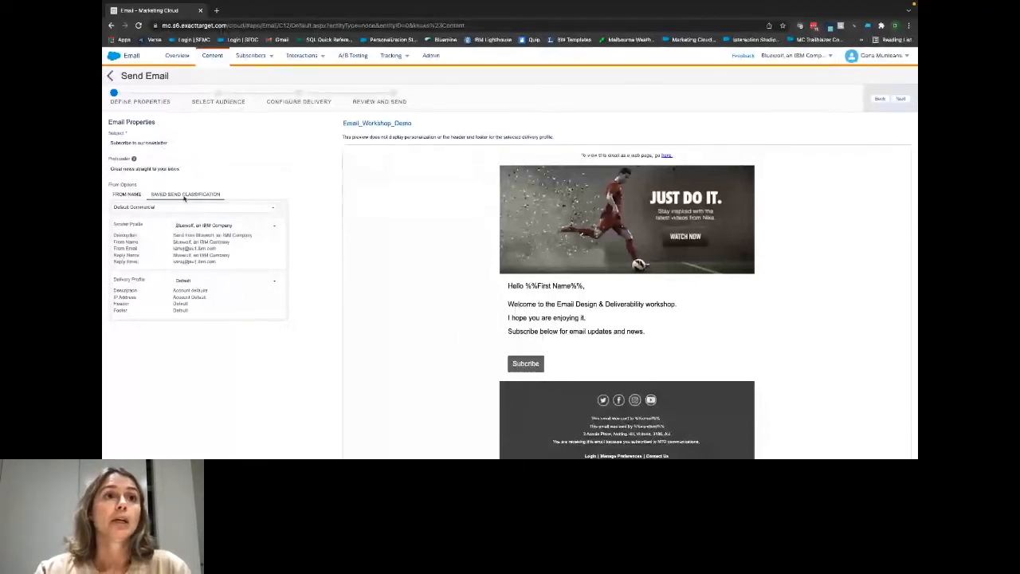
pyautogui.click(203, 207)
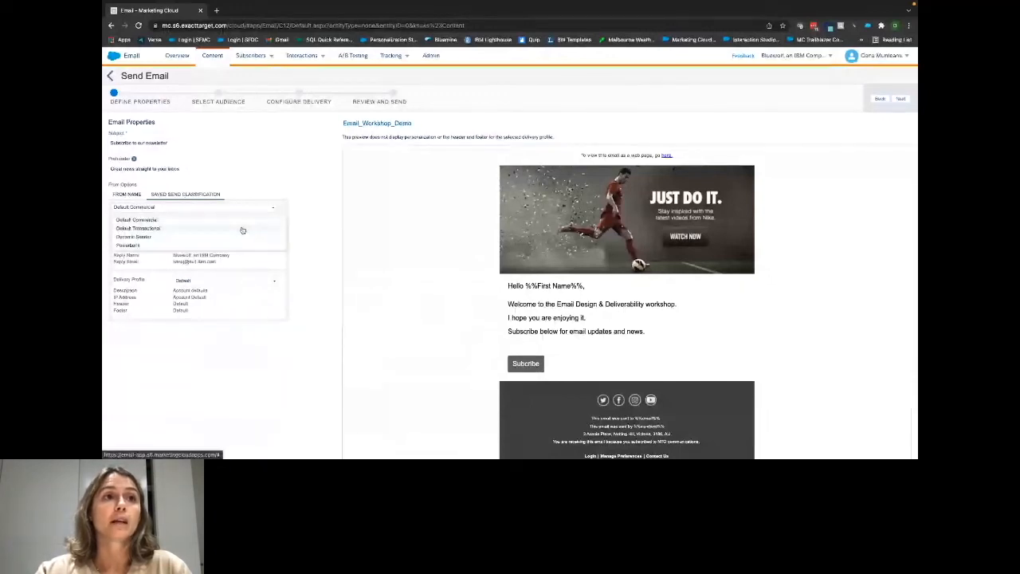
pyautogui.click(243, 229)
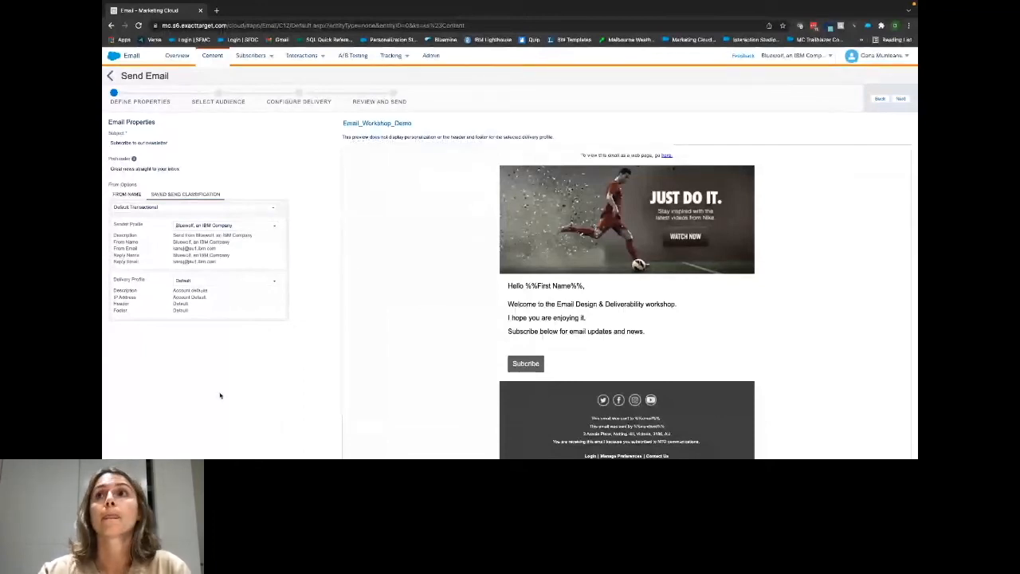
# Step: Proceed to the audience selection and target the Email_Workshop_DE data extension from the OM_Training folder
pyautogui.click(900, 99)
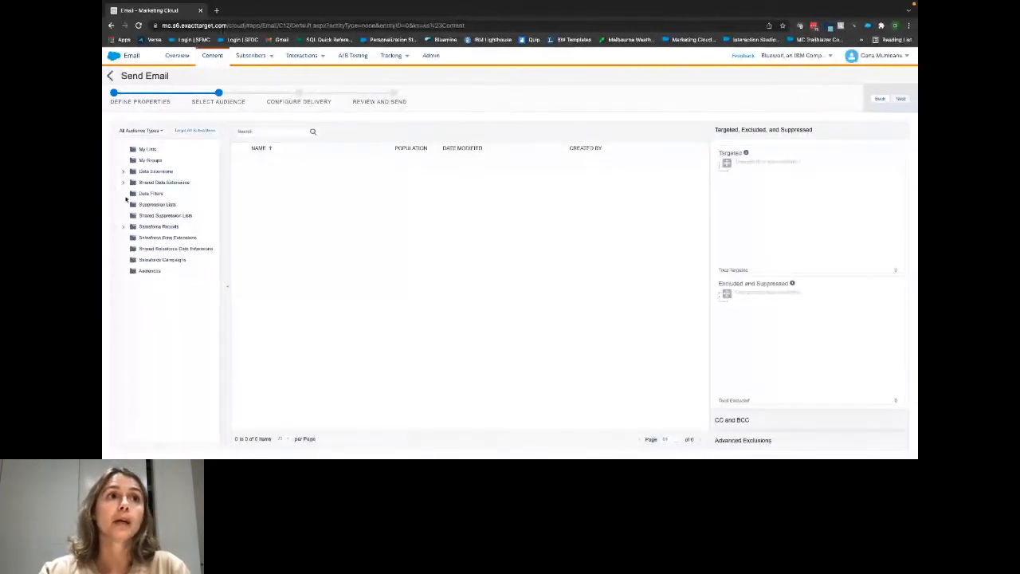
pyautogui.click(122, 173)
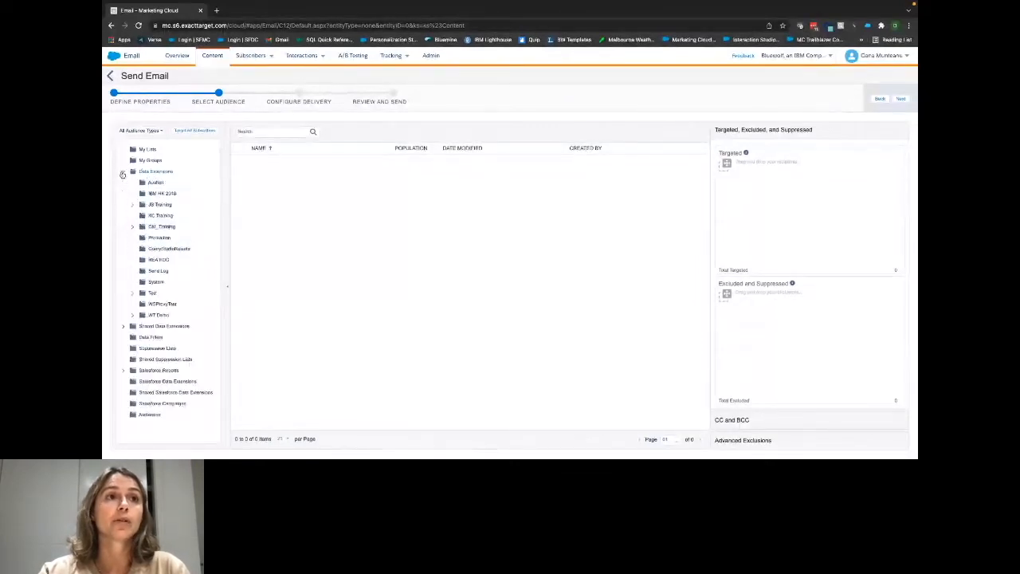
pyautogui.click(159, 227)
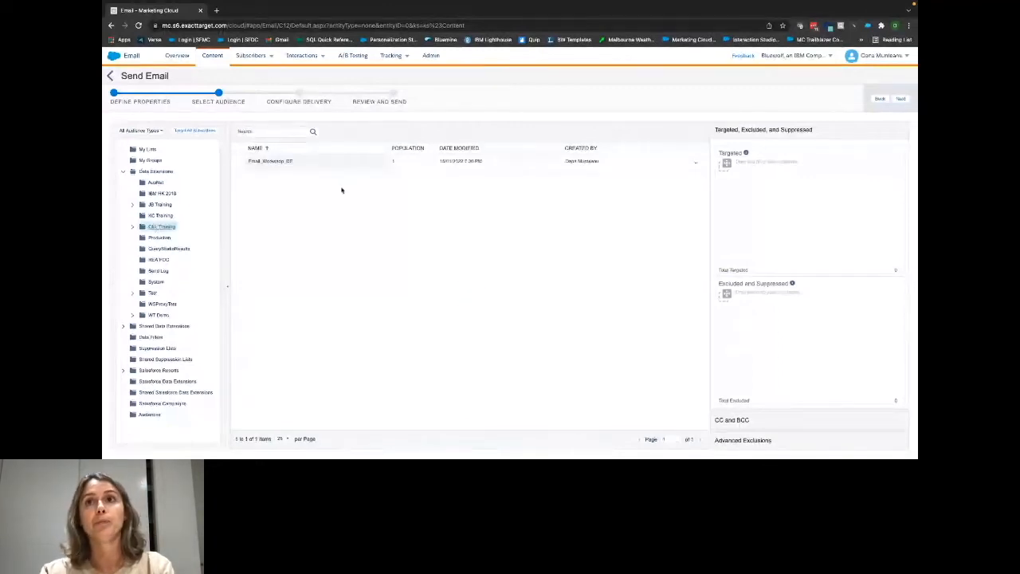
pyautogui.moveTo(319, 161); pyautogui.dragTo(766, 186)
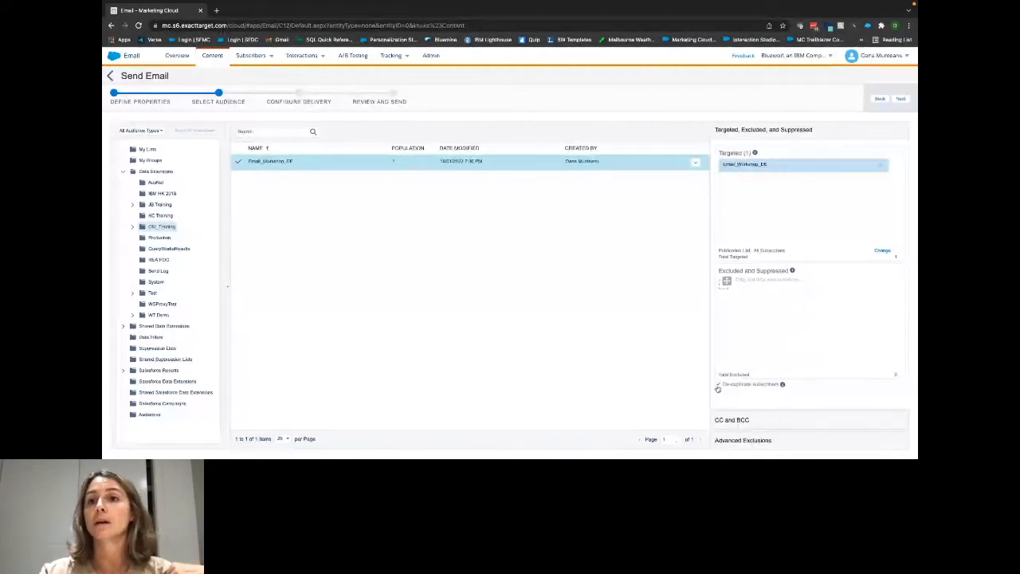
# Step: Proceed to the delivery configuration and schedule the send for 19 January 2022 at 1:30 AM
pyautogui.click(900, 98)
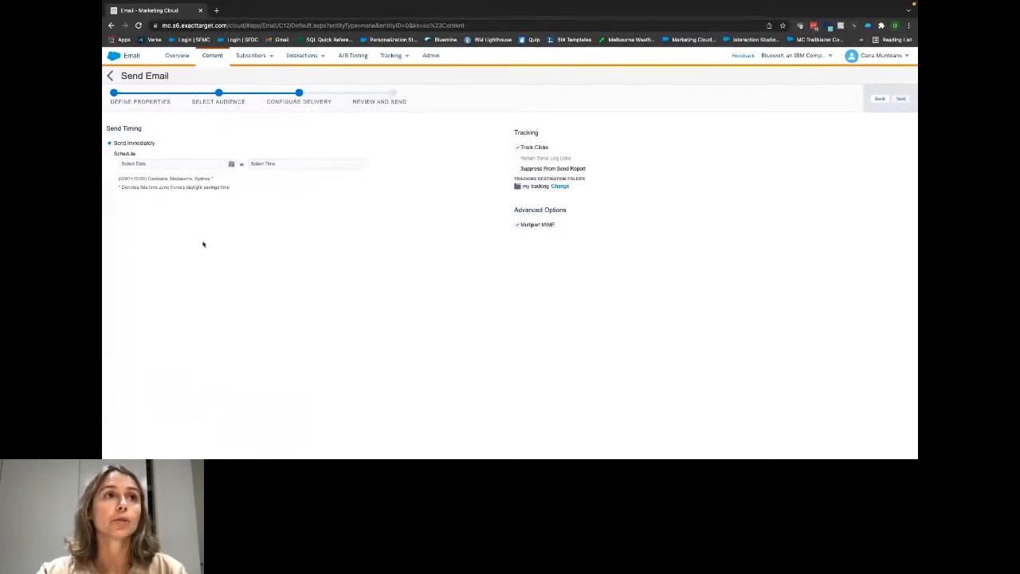
pyautogui.click(111, 154)
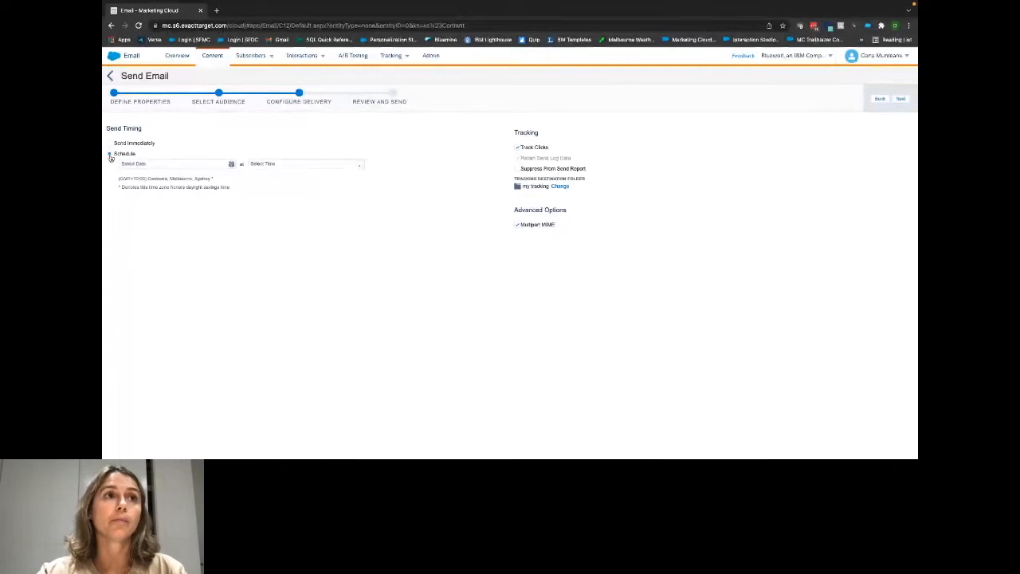
pyautogui.click(231, 164)
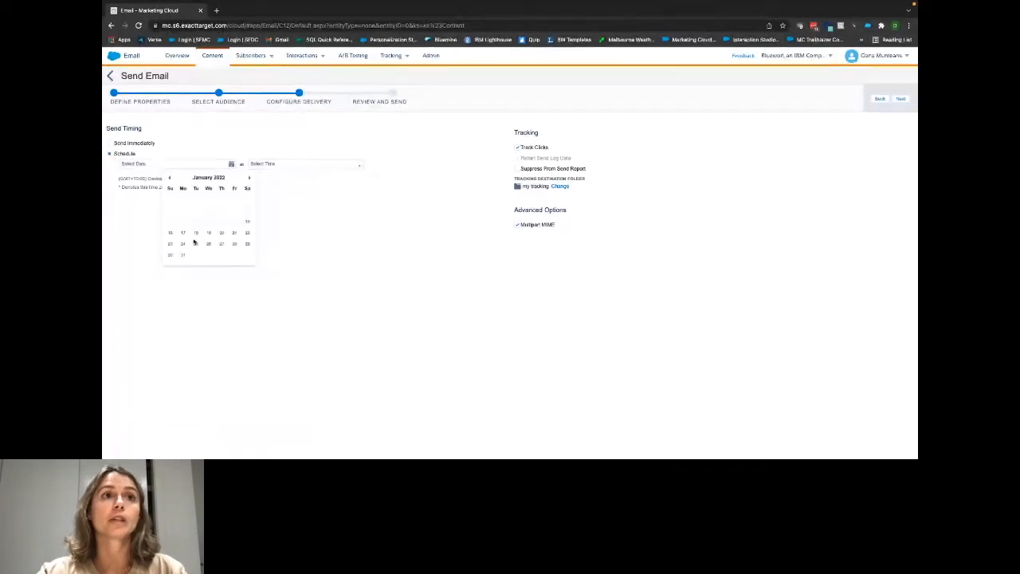
pyautogui.click(194, 241)
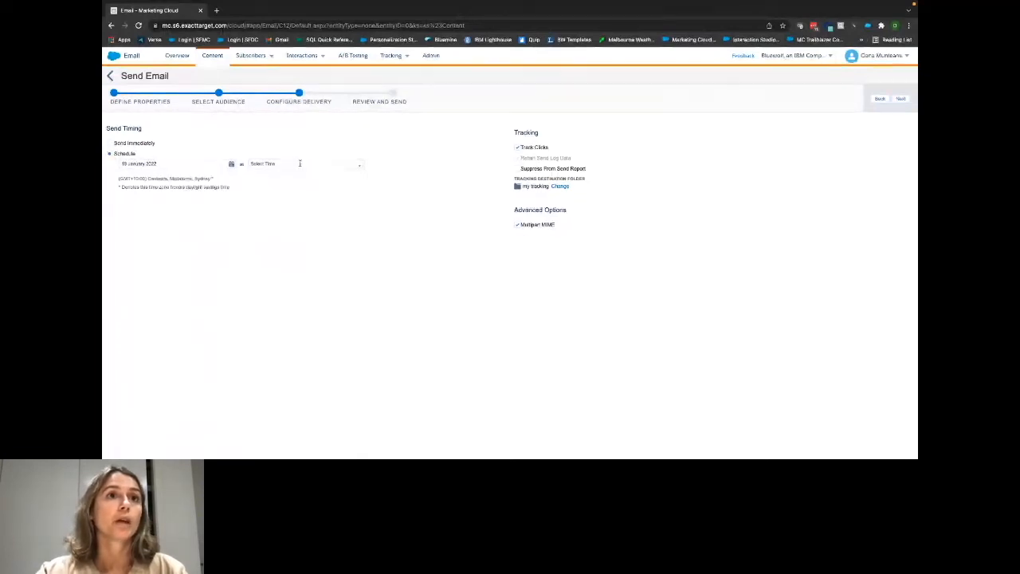
pyautogui.click(360, 167)
pyautogui.click(290, 199)
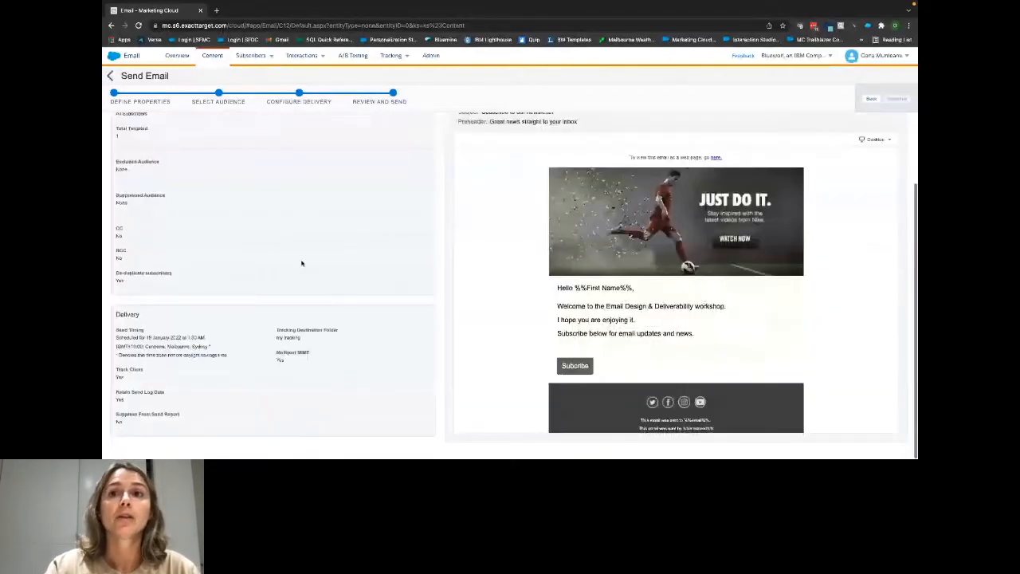
# Step: Review the send summary's audience and delivery settings together with the email preview
pyautogui.scroll(2, 301, 263)
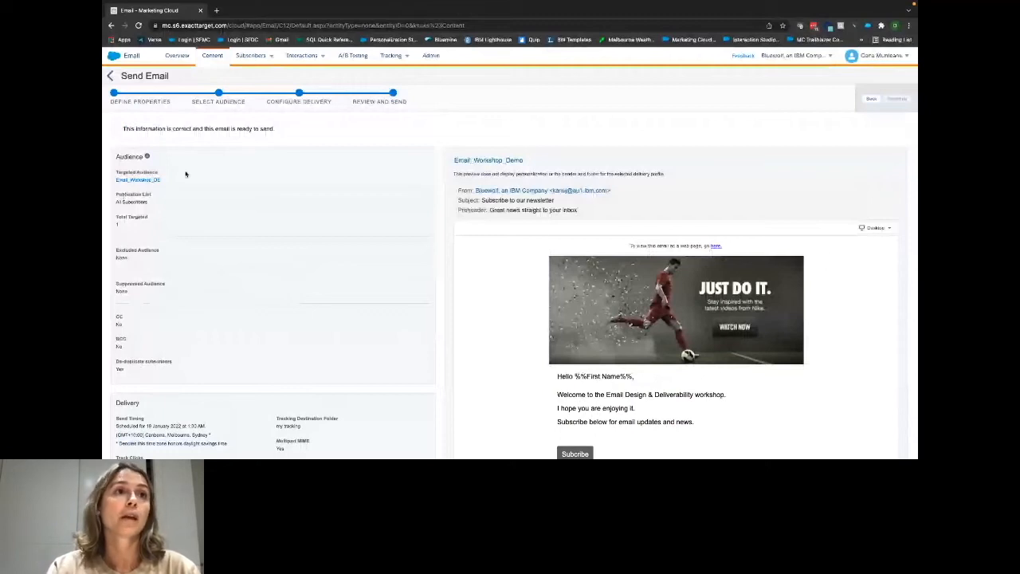
pyautogui.scroll(-1, 221, 272)
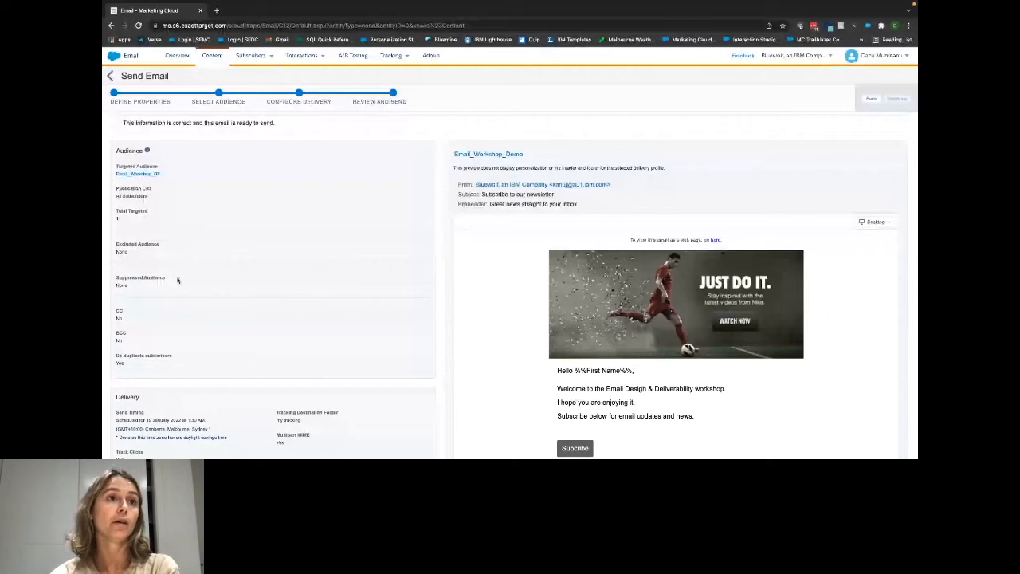
pyautogui.scroll(-1, 215, 301)
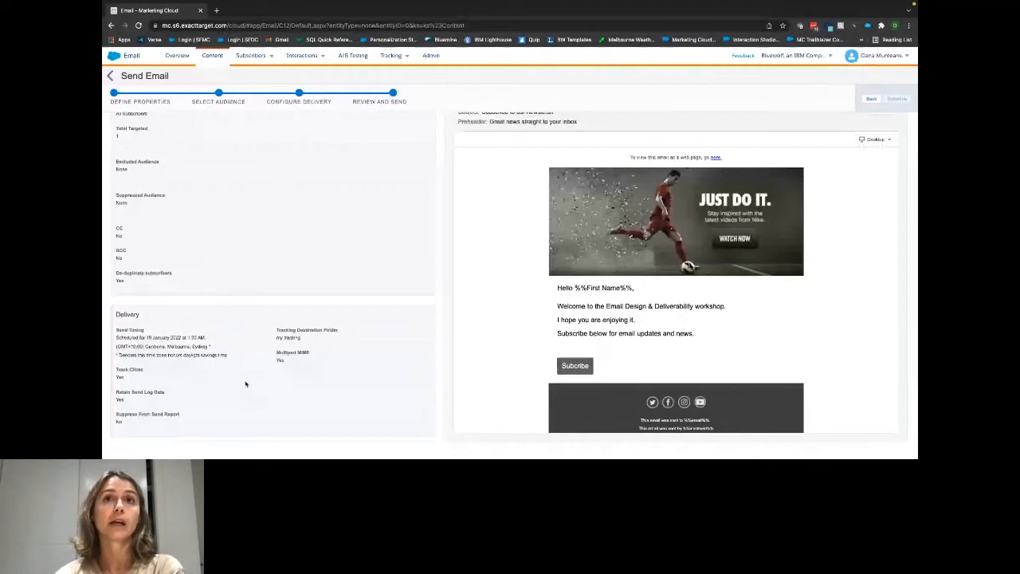
pyautogui.scroll(1, 589, 200)
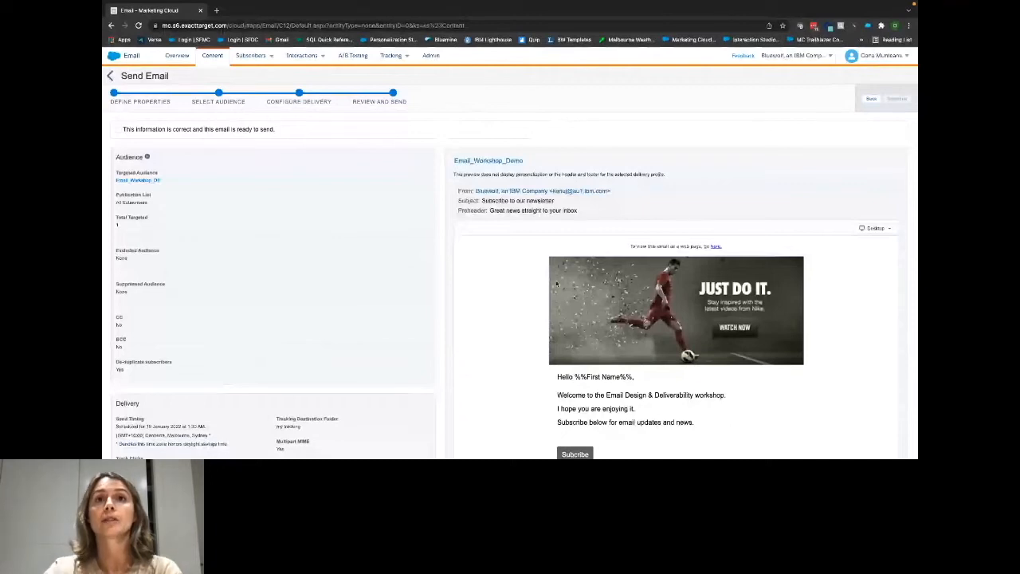
pyautogui.scroll(-1, 556, 285)
pyautogui.scroll(1, 530, 343)
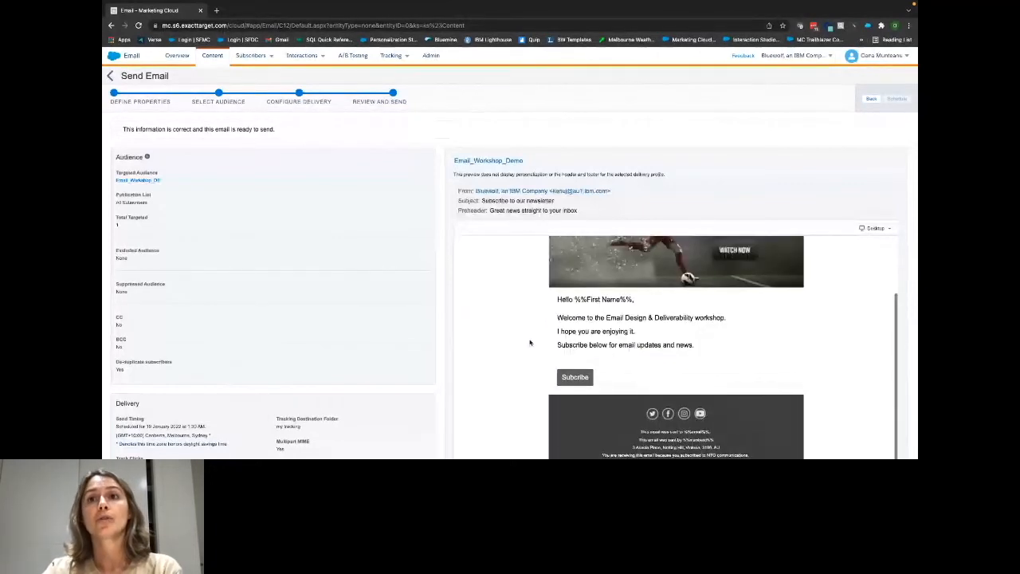
pyautogui.scroll(2, 530, 343)
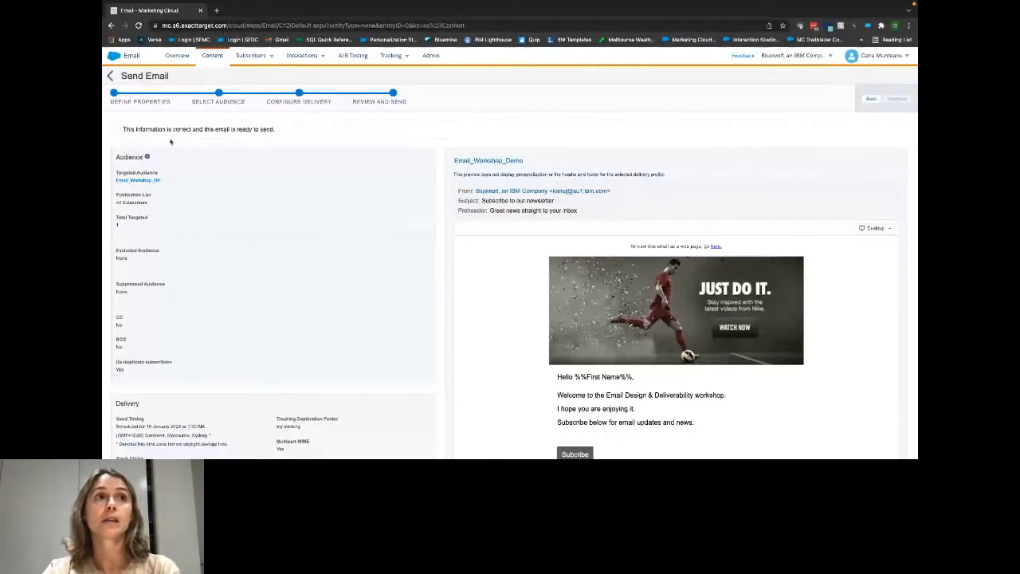
pyautogui.click(170, 140)
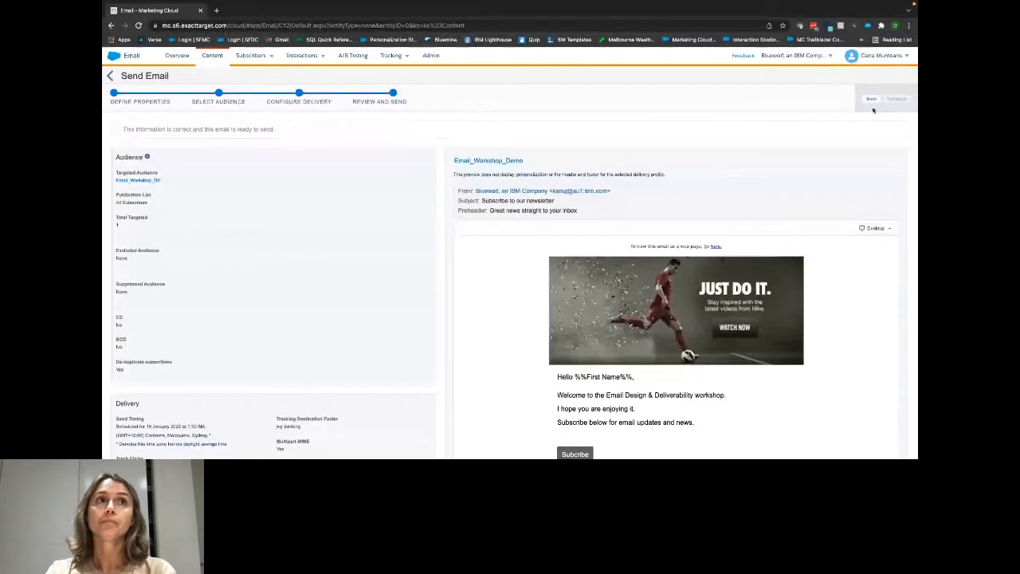
# Step: Leave the send setup and create a new user-initiated email message in Interactions
pyautogui.click(213, 56)
pyautogui.moveTo(272, 64)
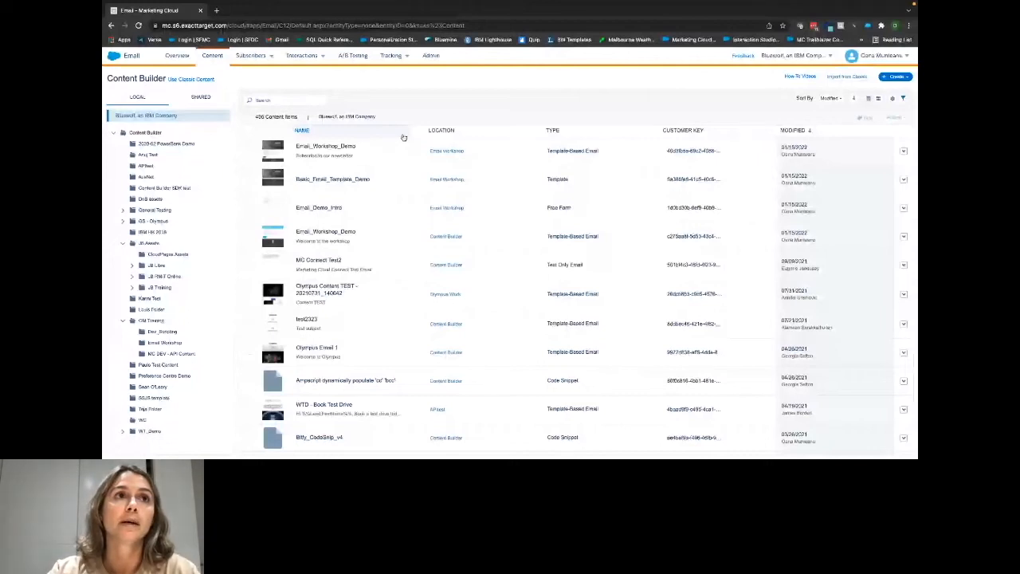
pyautogui.click(302, 56)
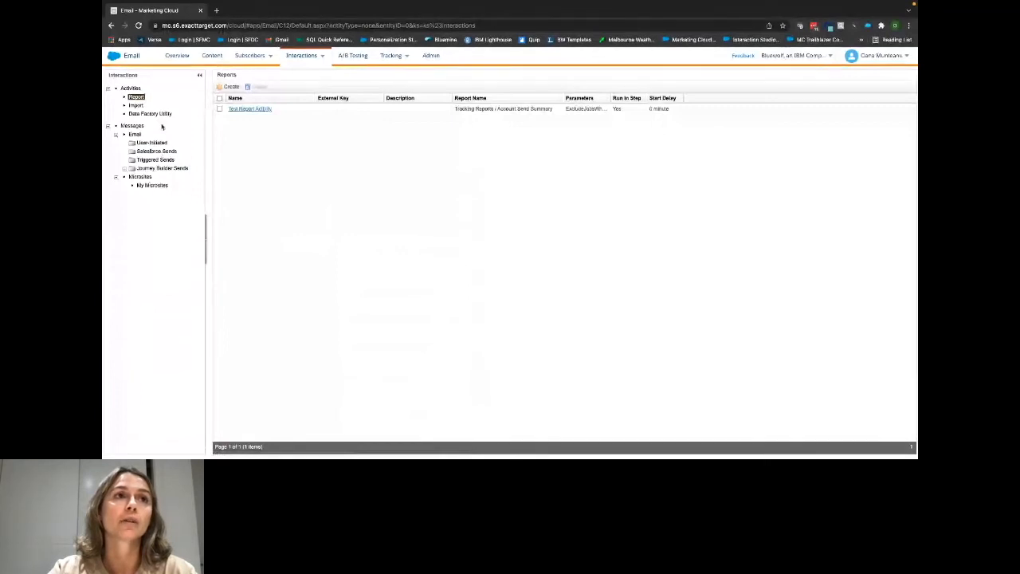
pyautogui.click(155, 143)
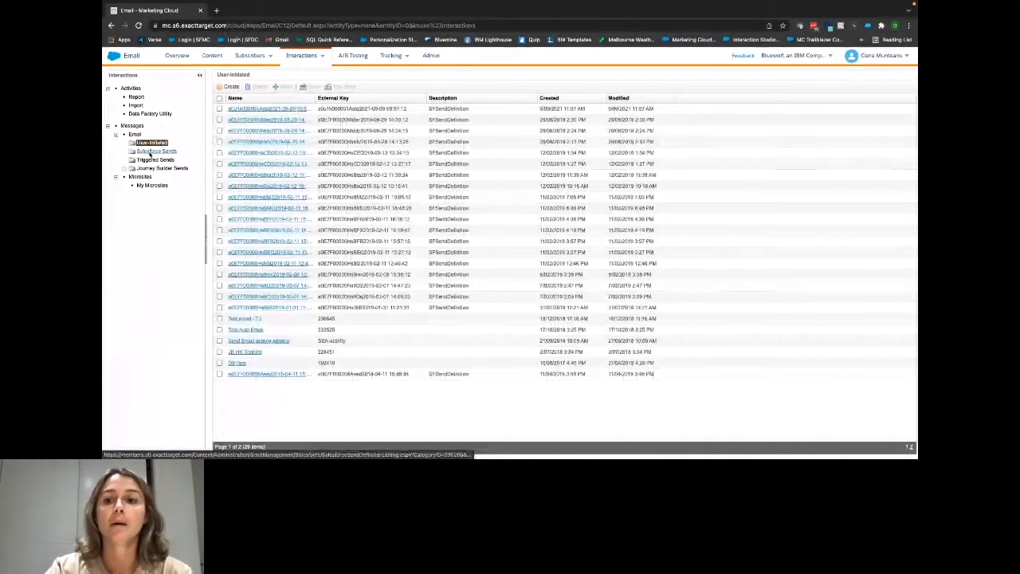
pyautogui.click(231, 87)
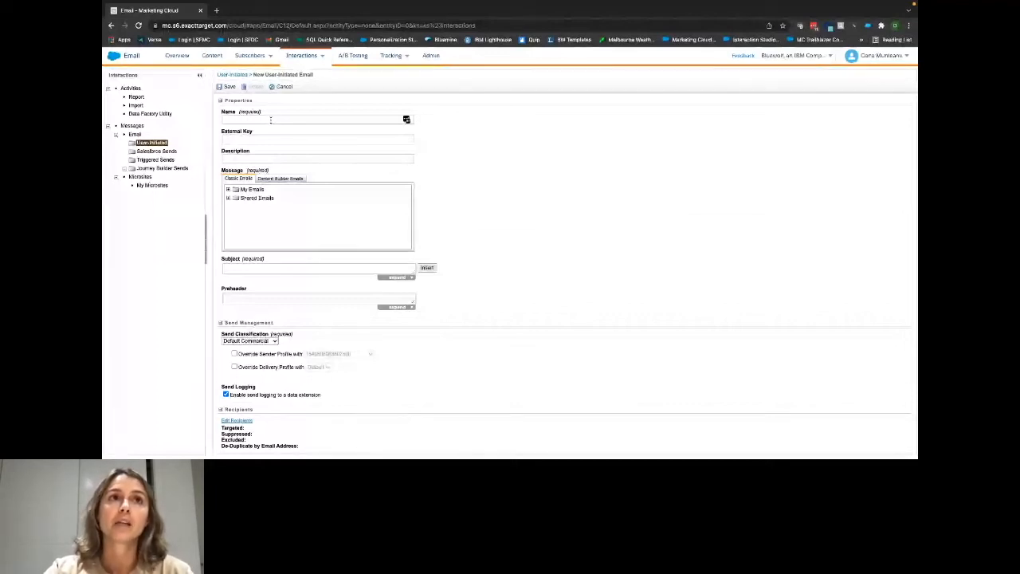
# Step: Name the new user-initiated email Test Email Definition Send
pyautogui.click(271, 120)
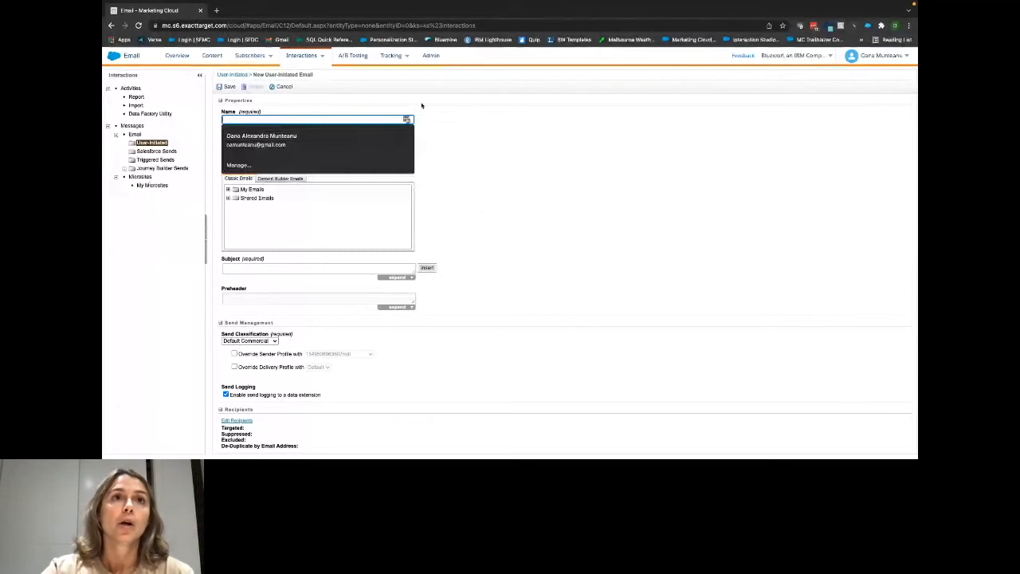
pyautogui.click(464, 137)
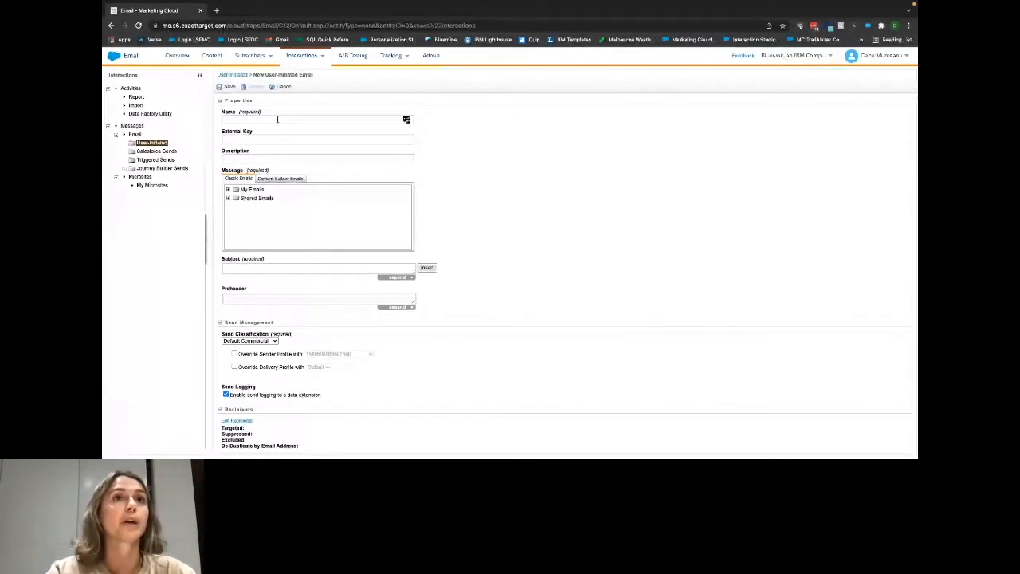
pyautogui.click(277, 119)
pyautogui.click(463, 157)
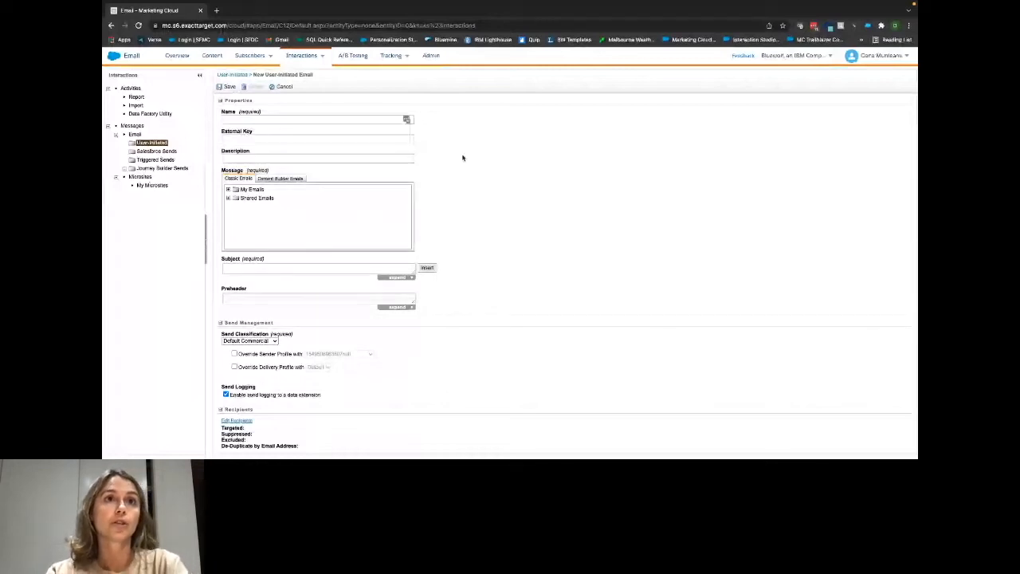
pyautogui.click(259, 119)
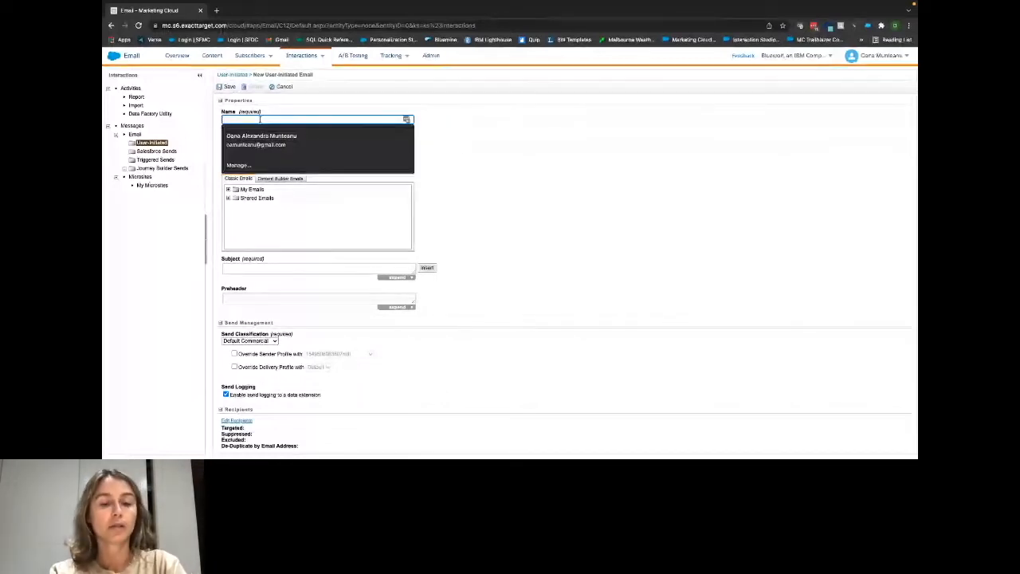
pyautogui.write('Test E')
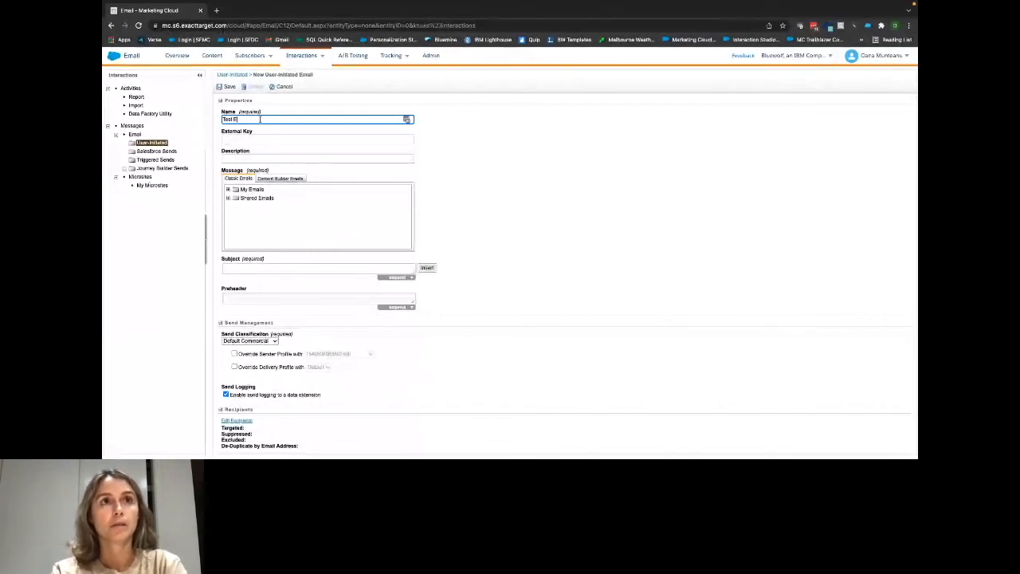
pyautogui.write('mail Definition Send')
pyautogui.press('BackSpace')
pyautogui.press('BackSpace')
pyautogui.press('BackSpace')
pyautogui.write('en')
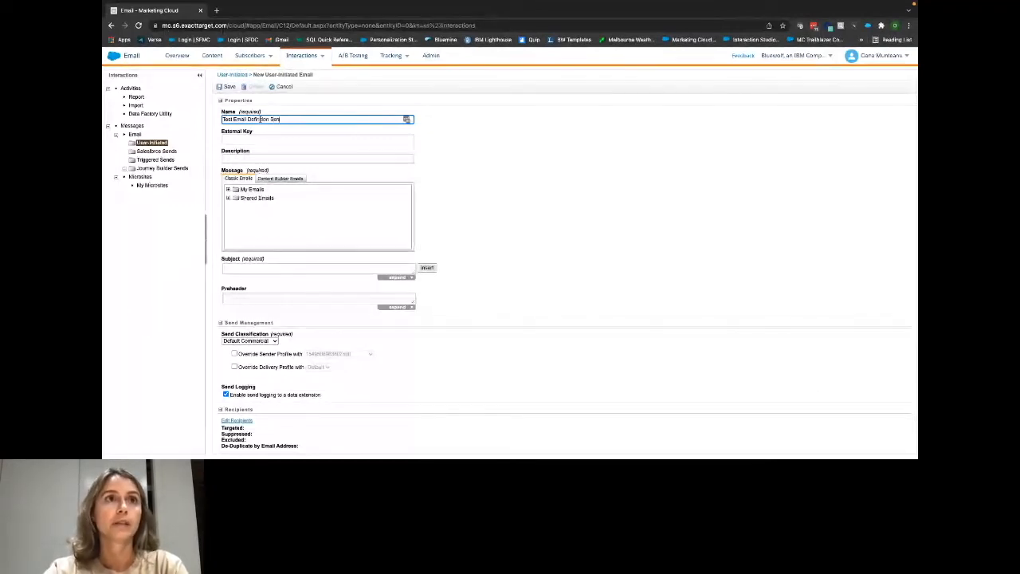
pyautogui.write('d')
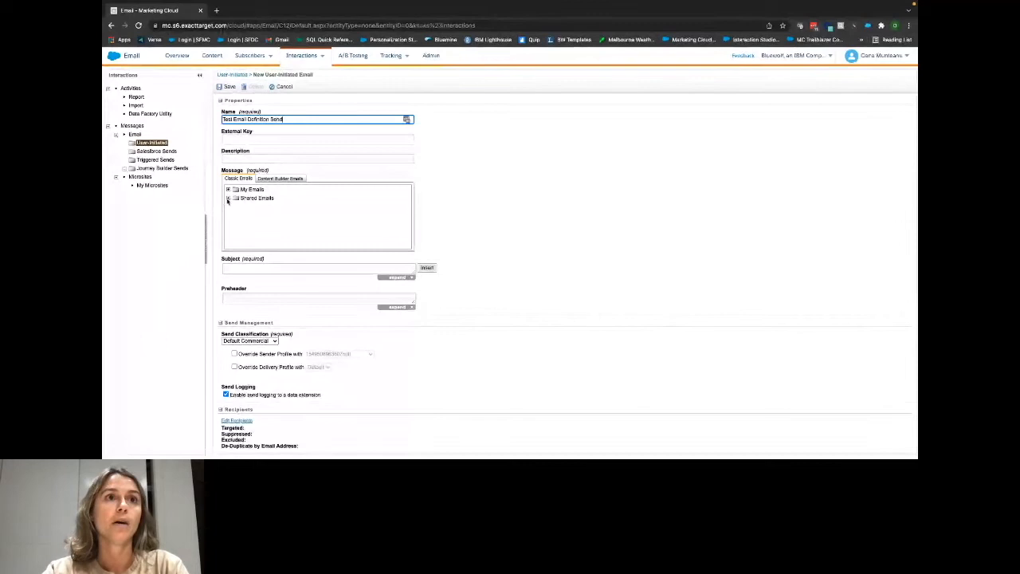
# Step: Select Email_Workshop_Demo from the Email Workshop folder under OM Training in Content Builder as the message
pyautogui.click(228, 199)
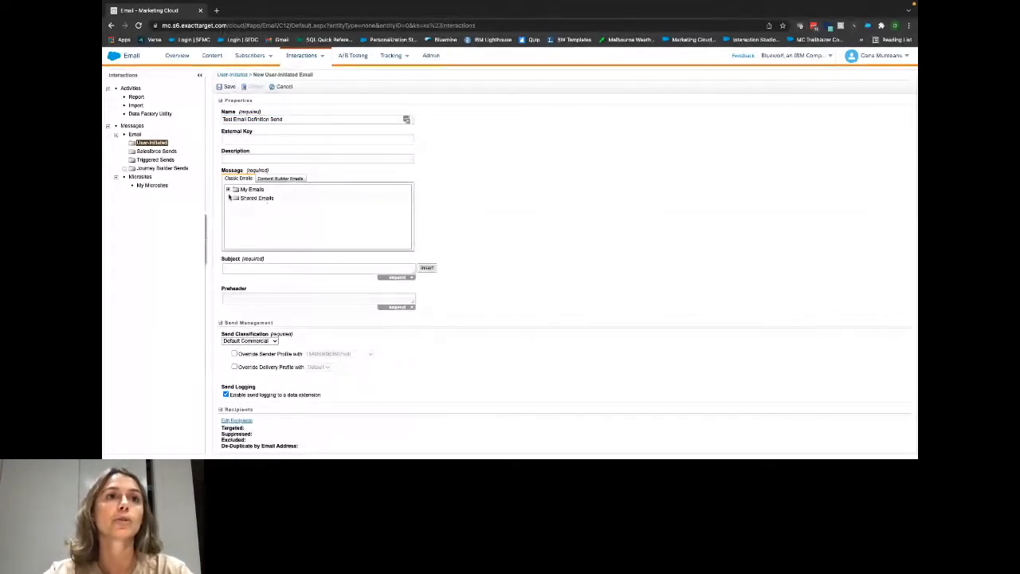
pyautogui.click(280, 178)
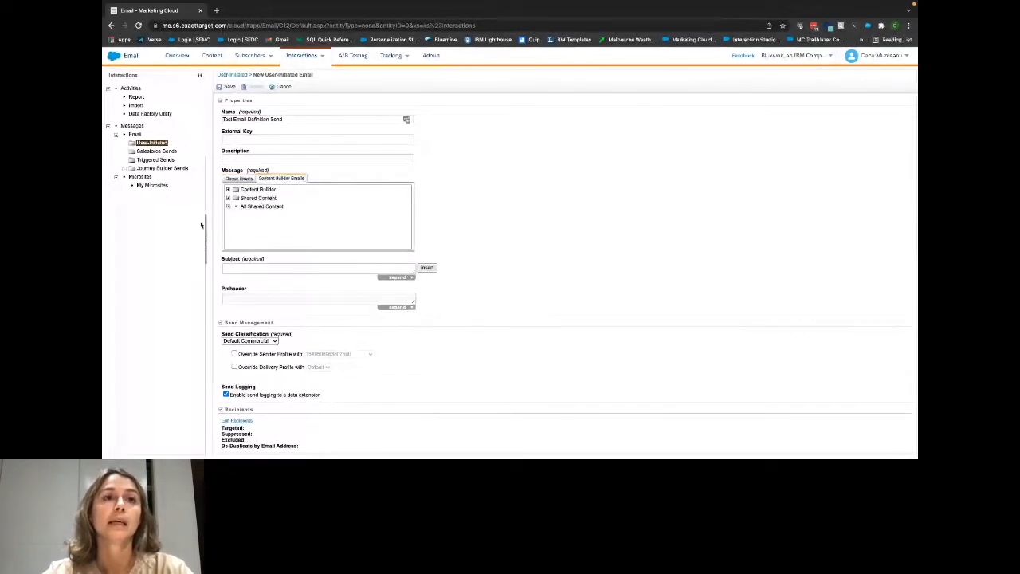
pyautogui.click(228, 189)
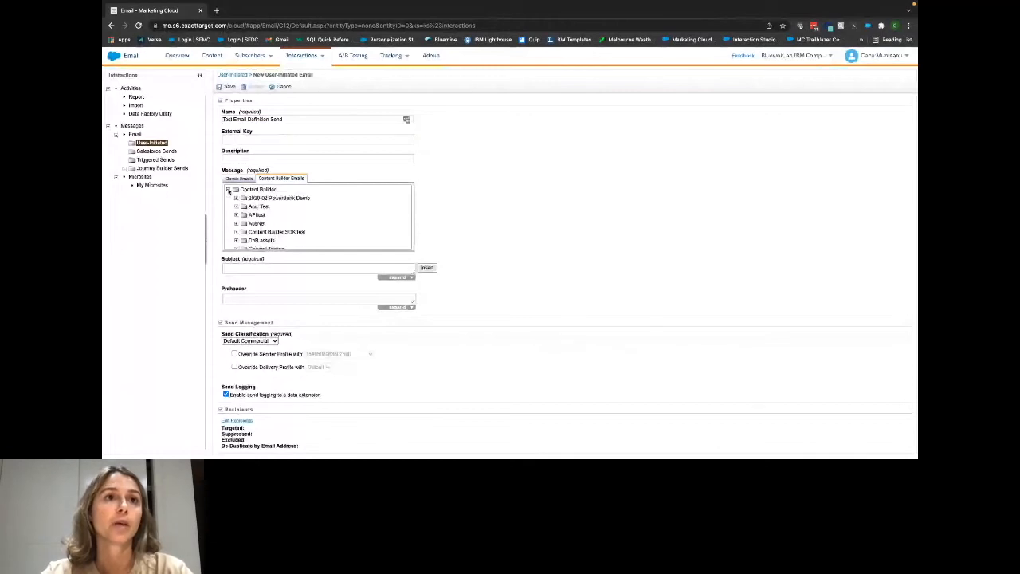
pyautogui.scroll(-1, 309, 223)
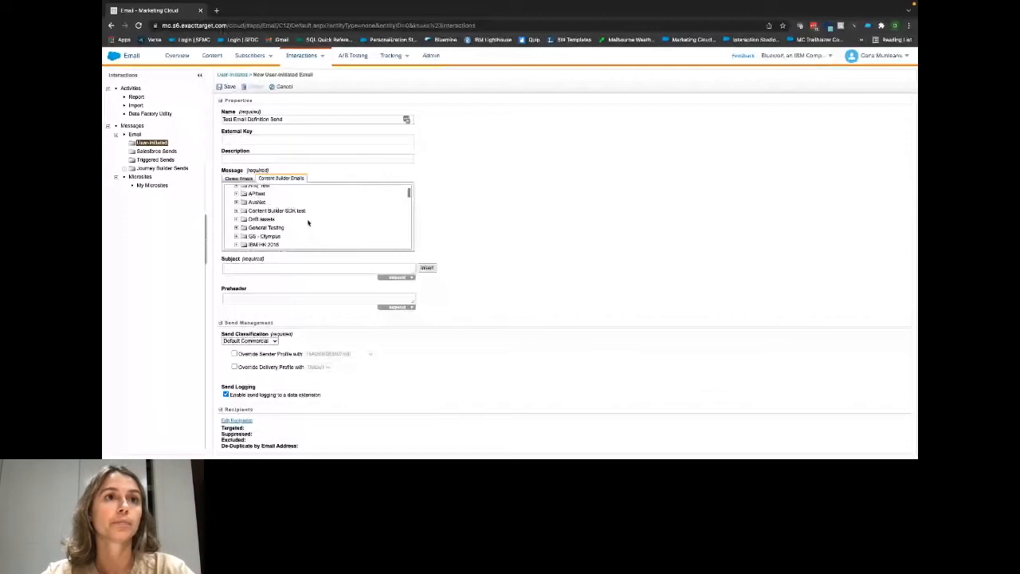
pyautogui.scroll(-2, 308, 223)
pyautogui.click(236, 217)
pyautogui.scroll(-1, 273, 222)
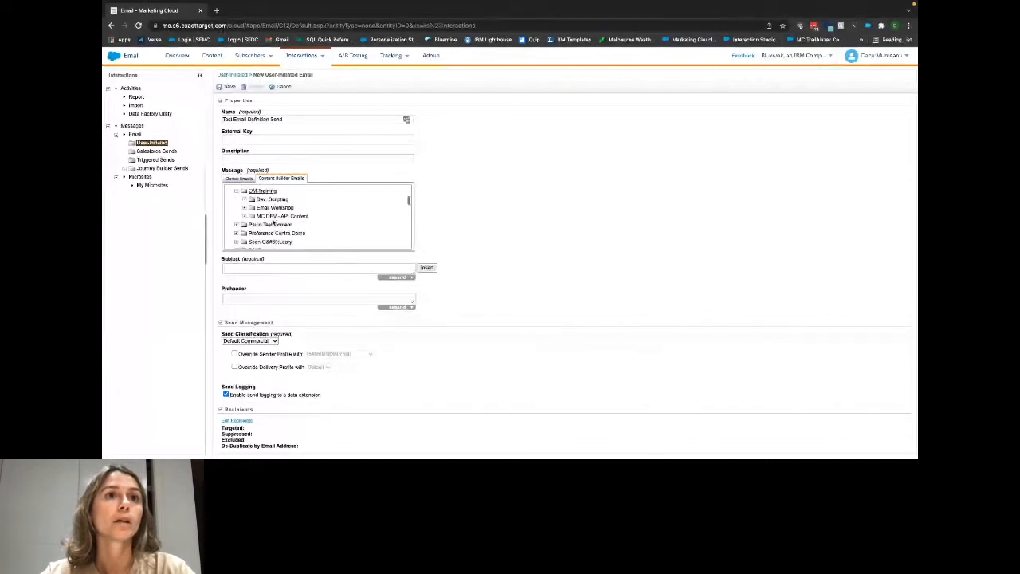
pyautogui.click(280, 209)
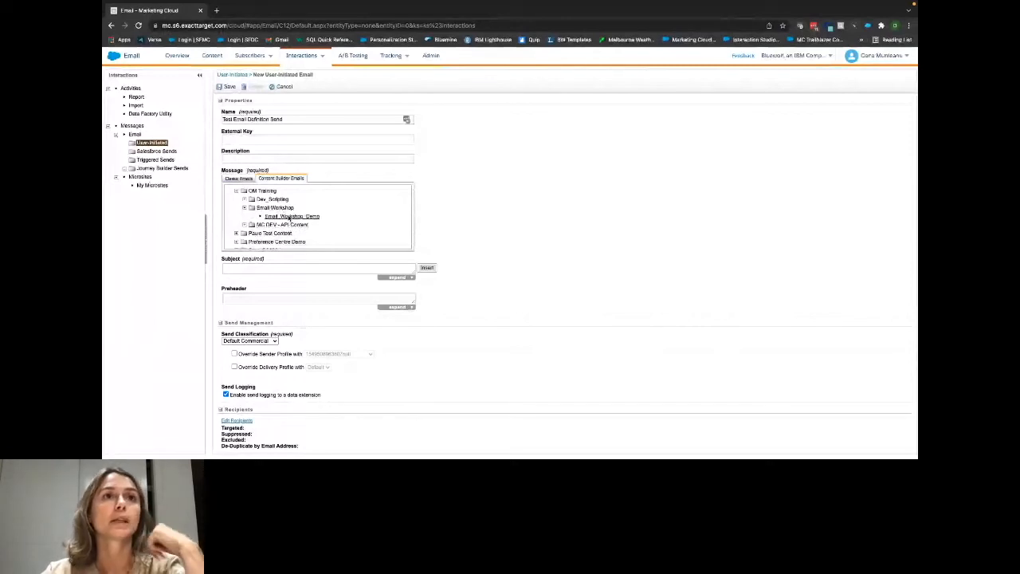
pyautogui.click(290, 216)
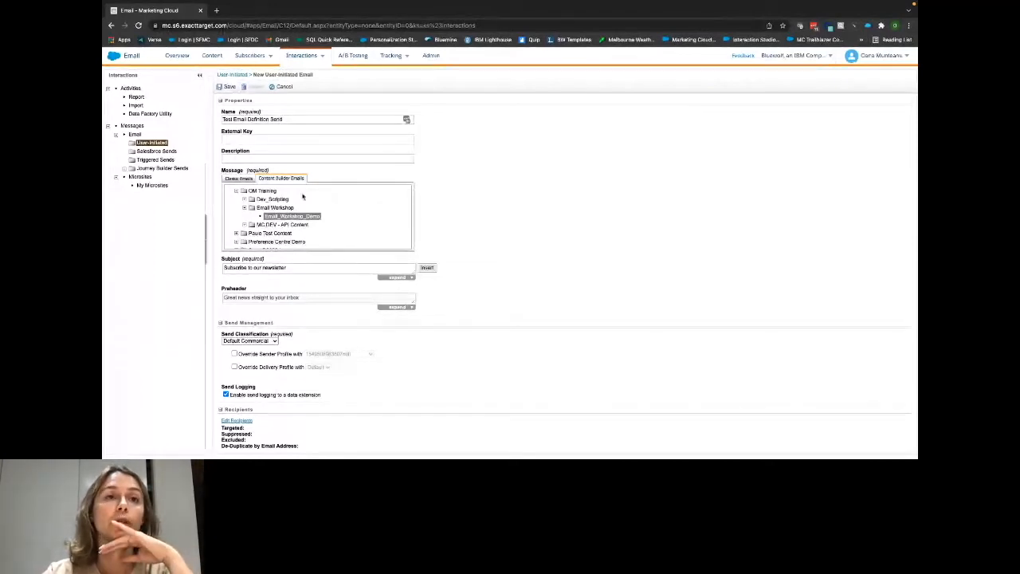
pyautogui.click(279, 270)
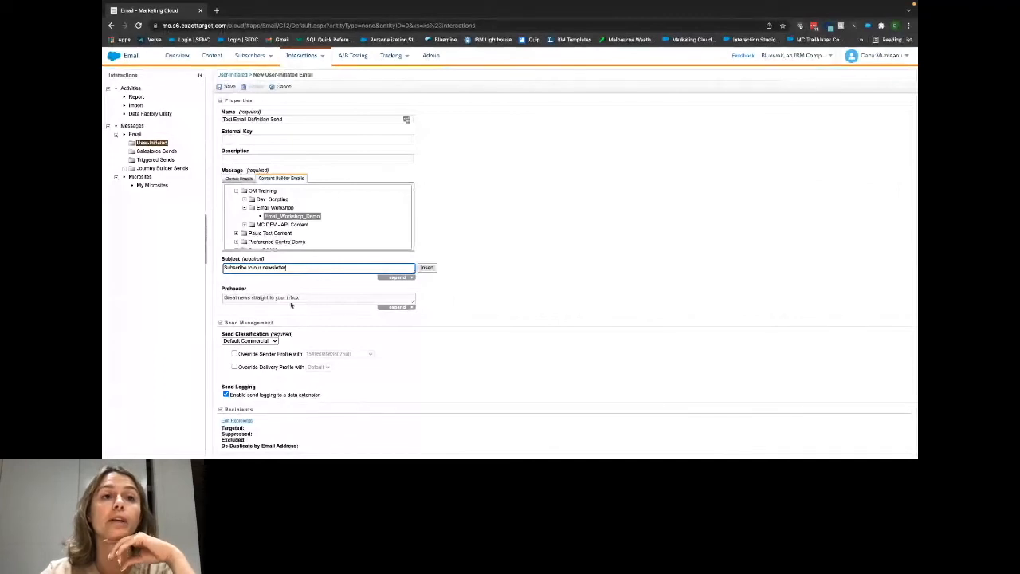
# Step: Set the user-initiated email's send classification to Default Transactional
pyautogui.click(297, 303)
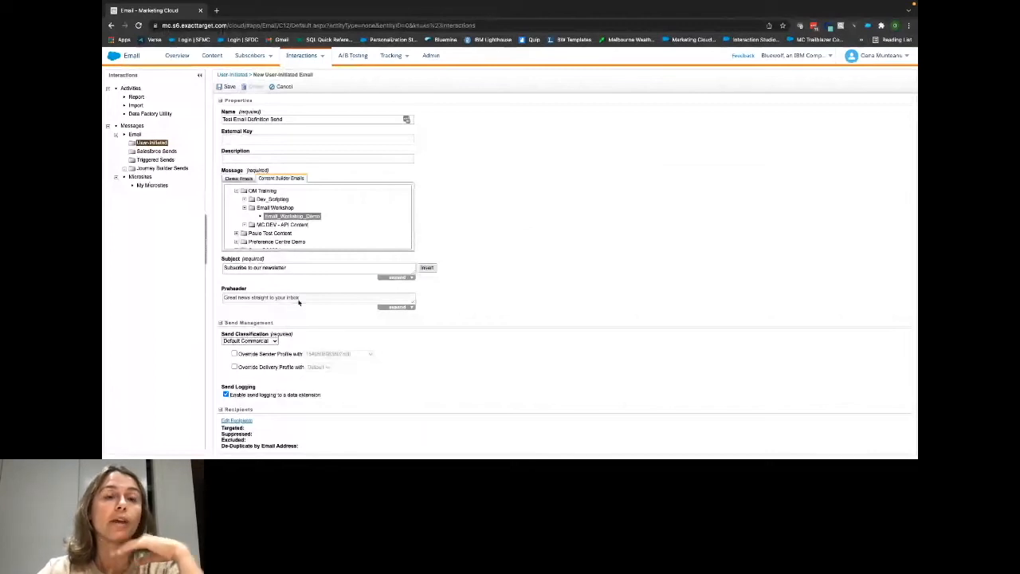
pyautogui.scroll(-1, 299, 302)
pyautogui.click(263, 281)
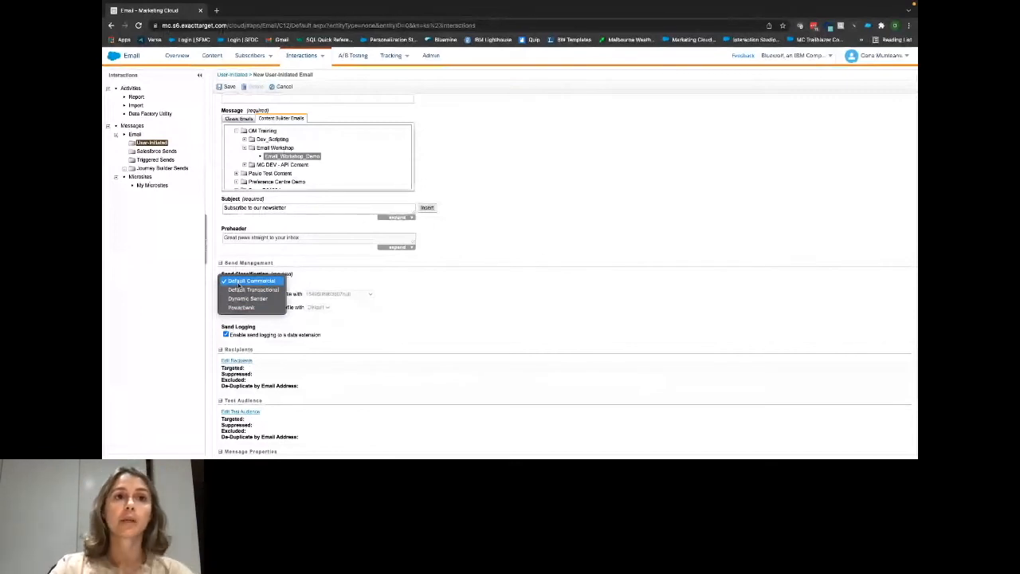
pyautogui.click(249, 290)
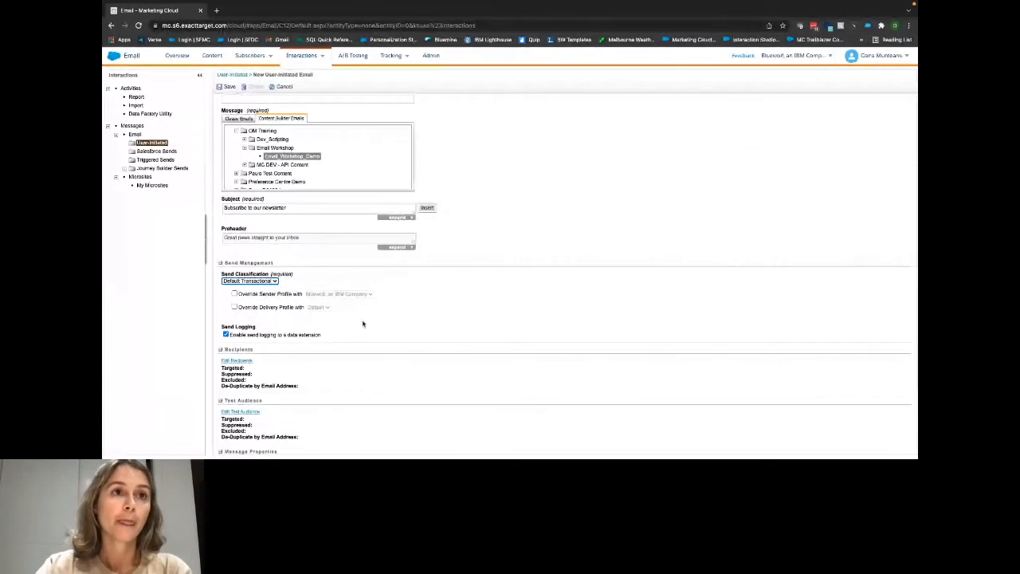
# Step: Check the sender profile override choices without keeping an override, and disable send logging to a data extension
pyautogui.click(271, 294)
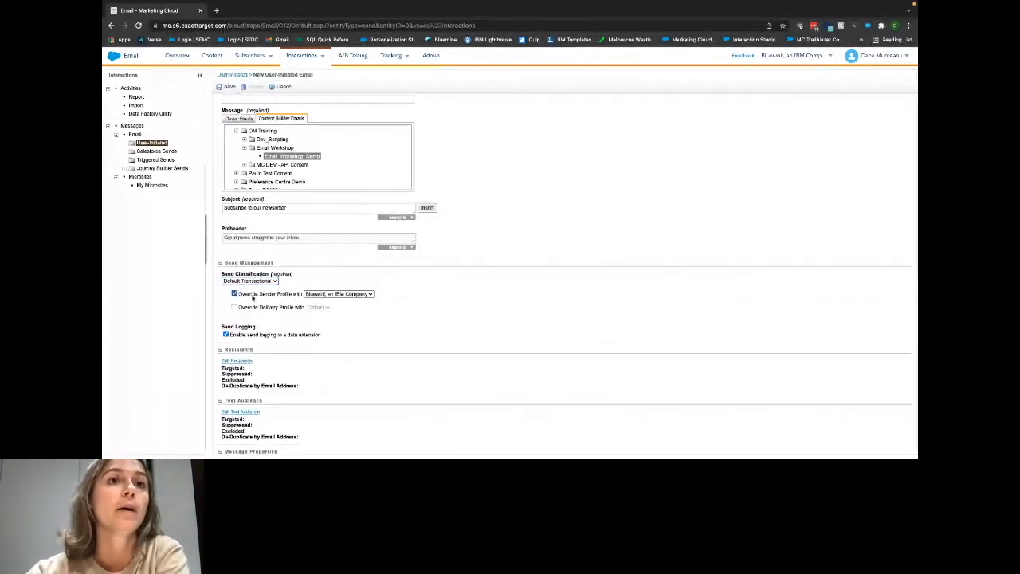
pyautogui.click(338, 295)
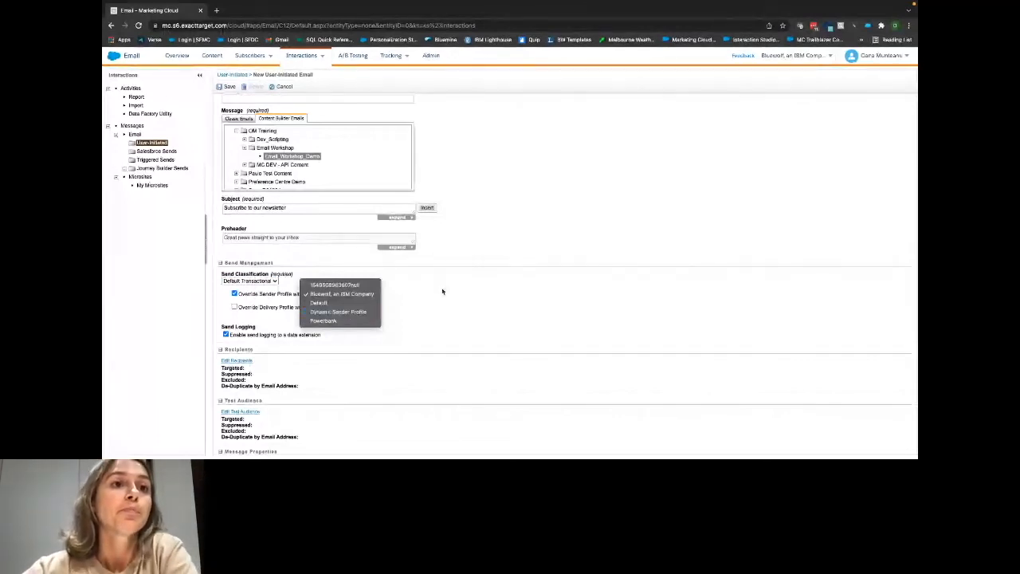
pyautogui.scroll(-2, 213, 247)
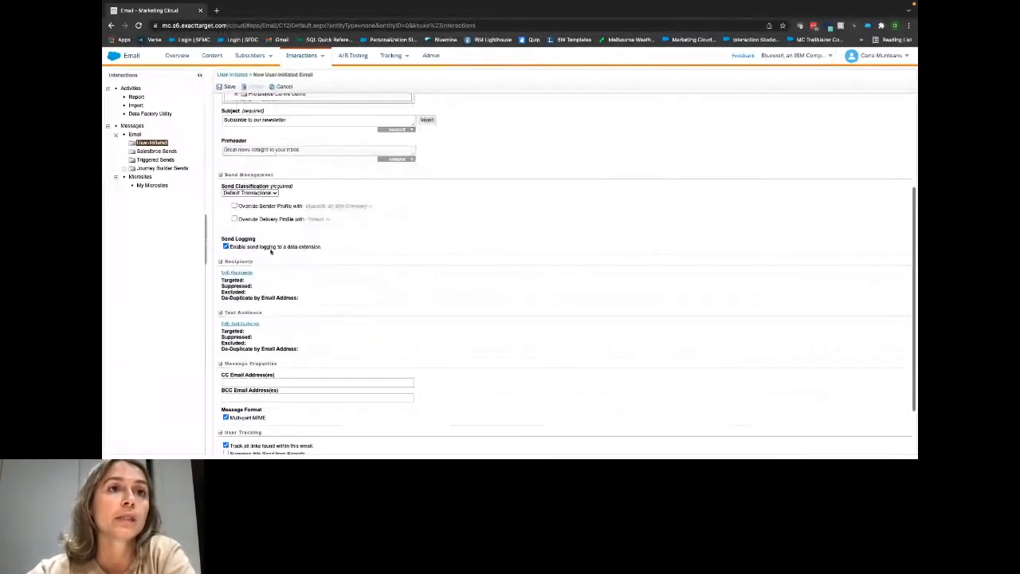
pyautogui.click(225, 247)
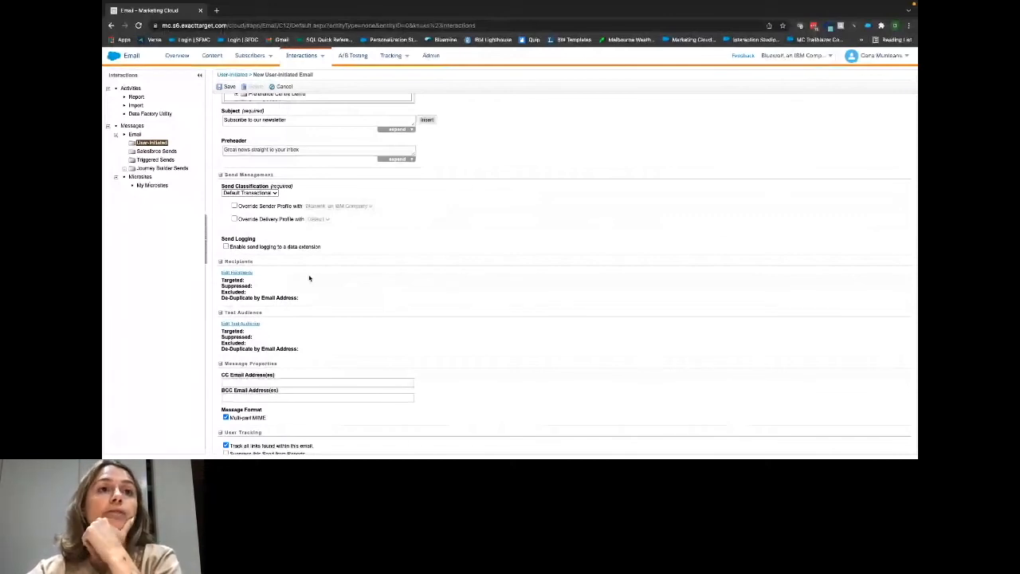
# Step: Target the Email_Workshop_DE data extension from the OM_Training folder as the send definition's recipients and save the recipients
pyautogui.scroll(-1, 309, 278)
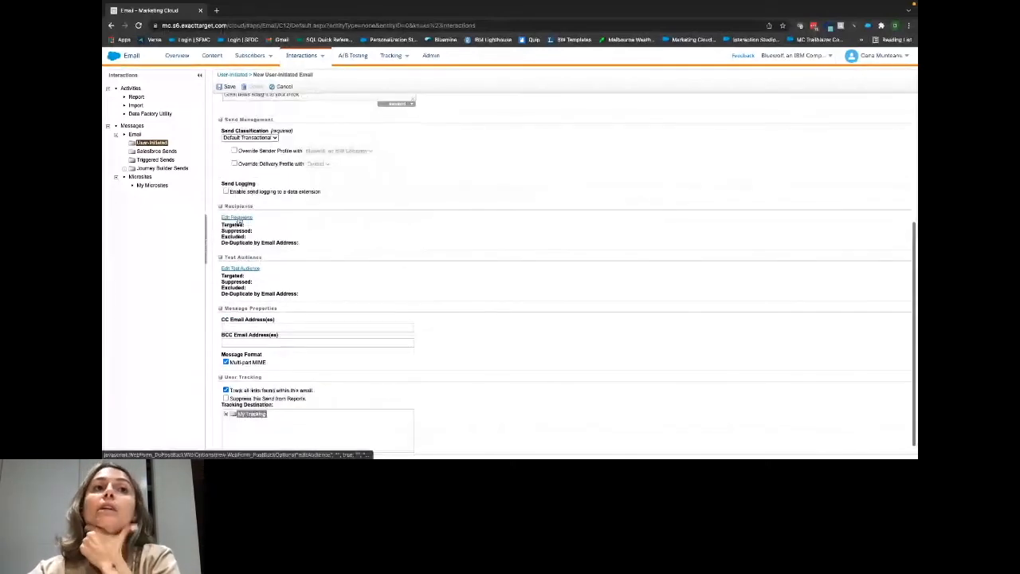
pyautogui.click(247, 218)
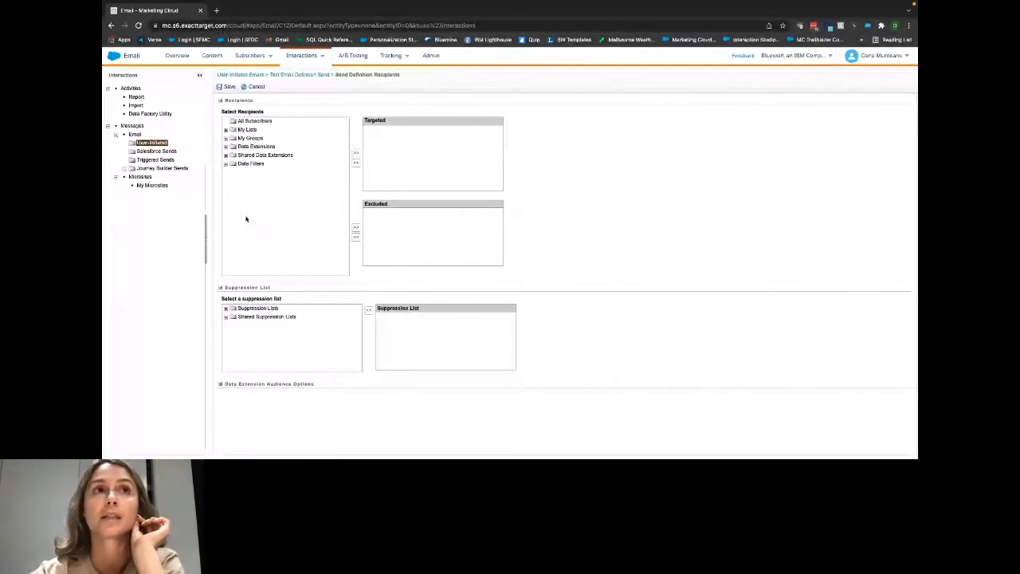
pyautogui.click(227, 148)
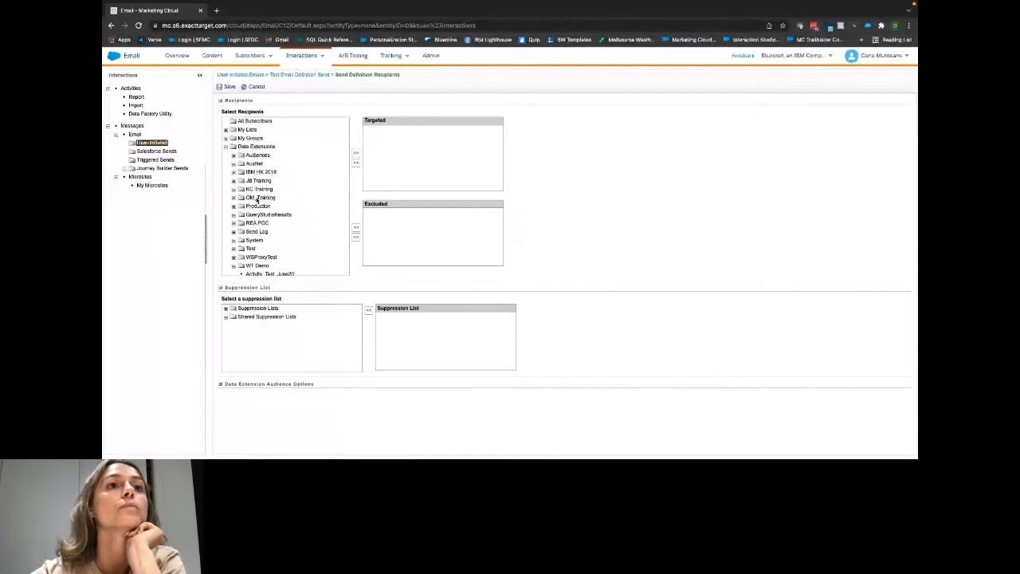
pyautogui.click(234, 198)
pyautogui.click(277, 232)
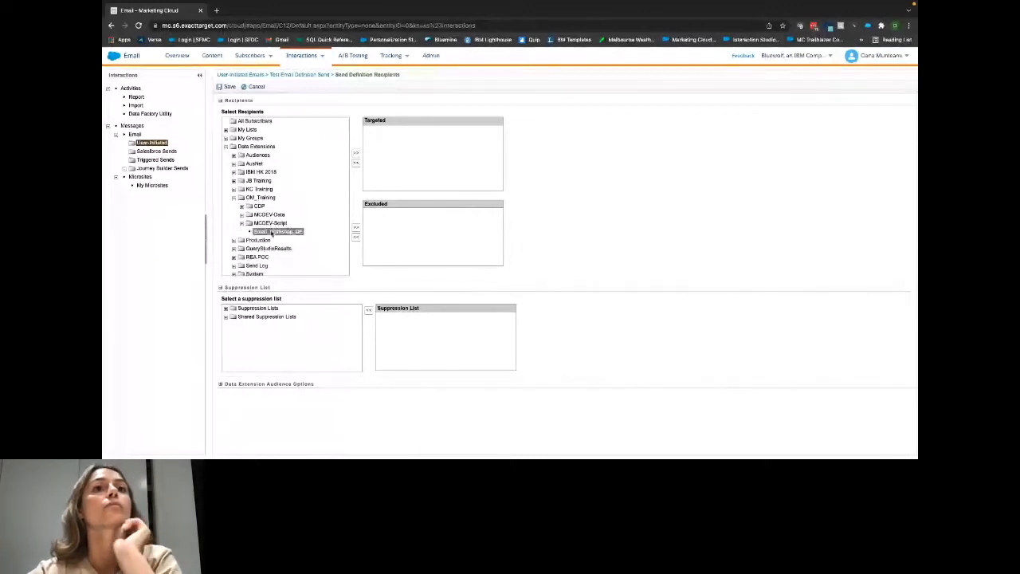
pyautogui.click(357, 153)
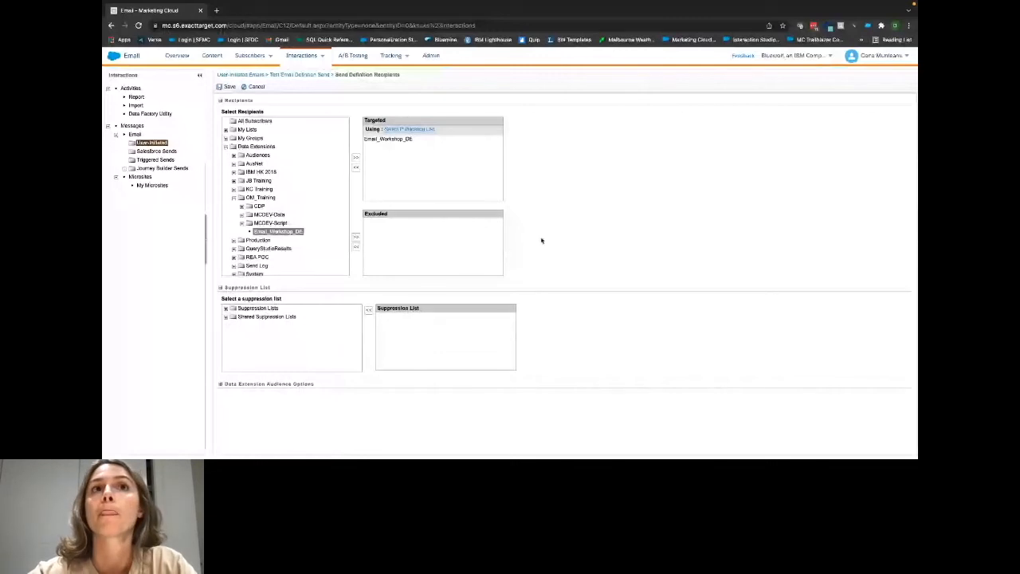
pyautogui.scroll(1, 542, 240)
pyautogui.scroll(-1, 542, 240)
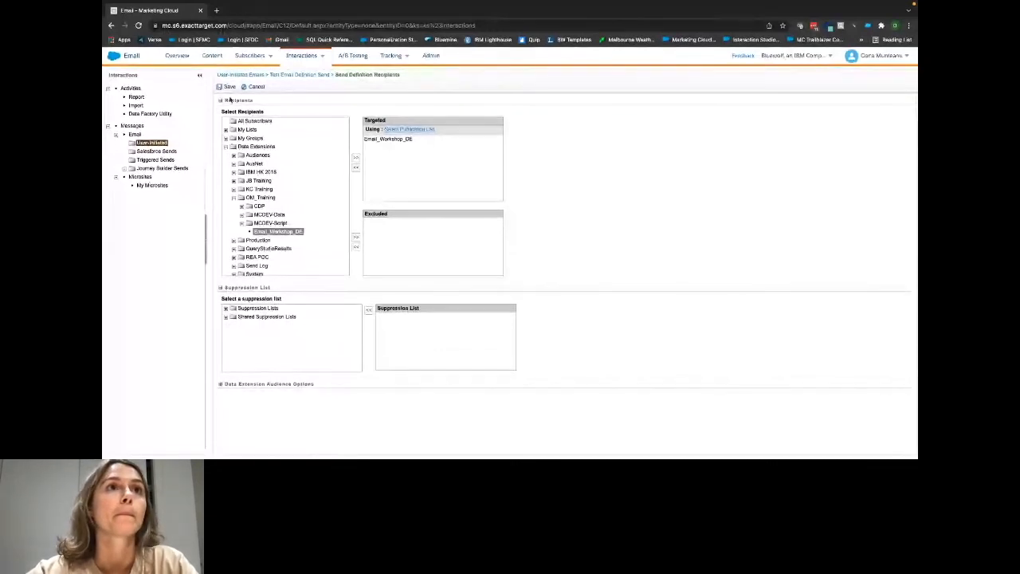
pyautogui.click(229, 100)
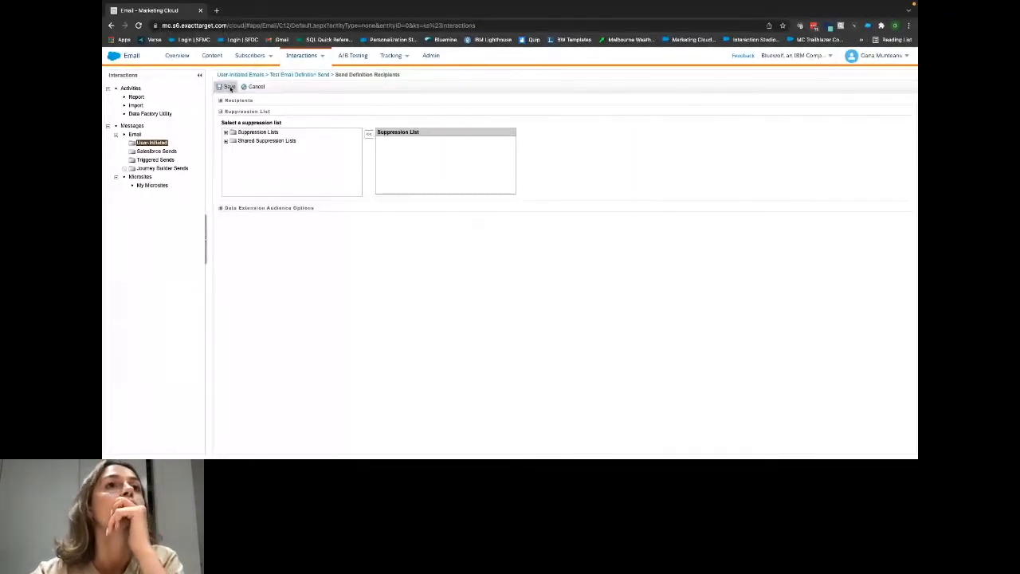
pyautogui.click(229, 87)
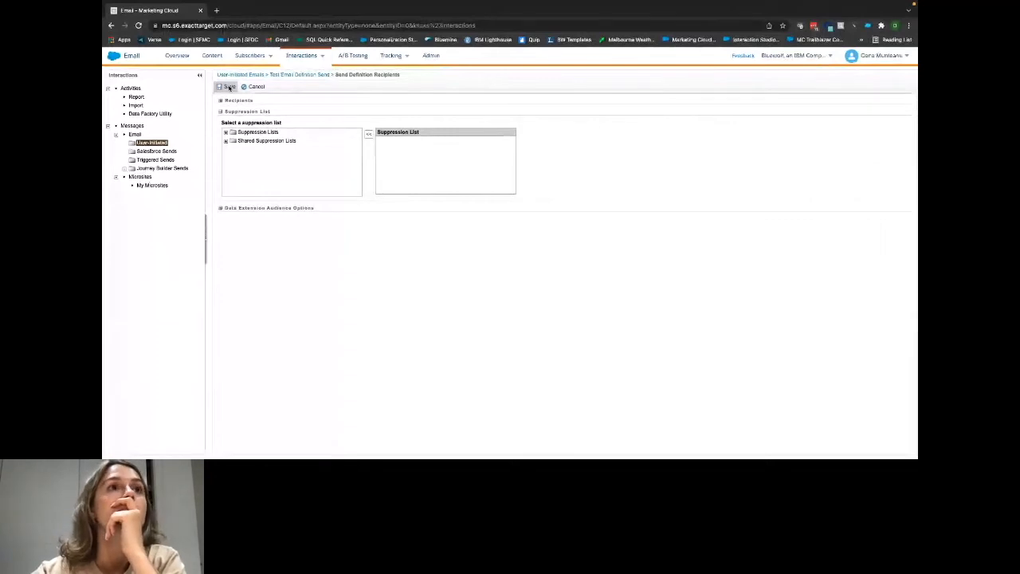
pyautogui.click(229, 87)
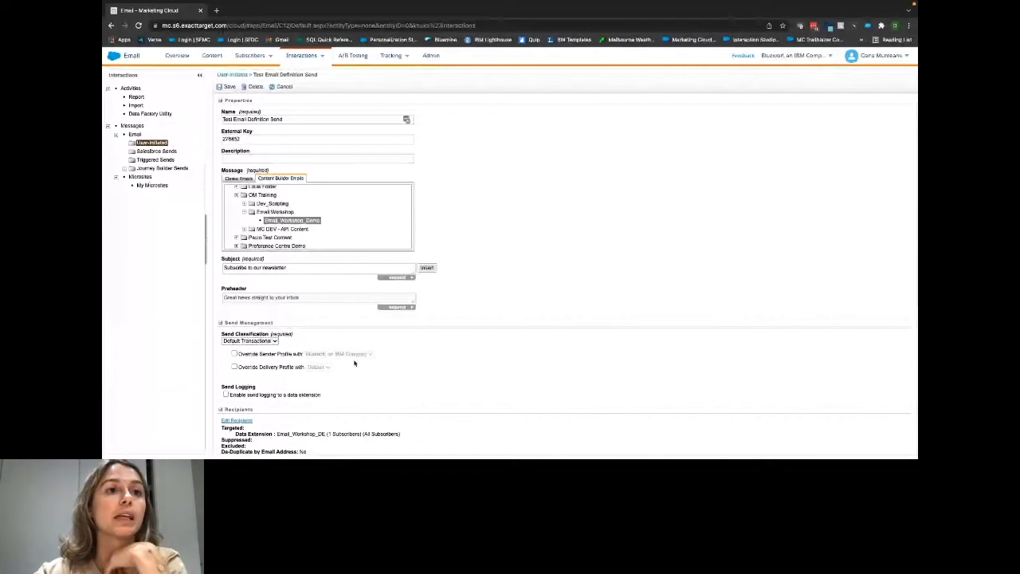
# Step: Review the message properties and user tracking options of the send definition, and save the user-initiated email
pyautogui.scroll(-3, 479, 338)
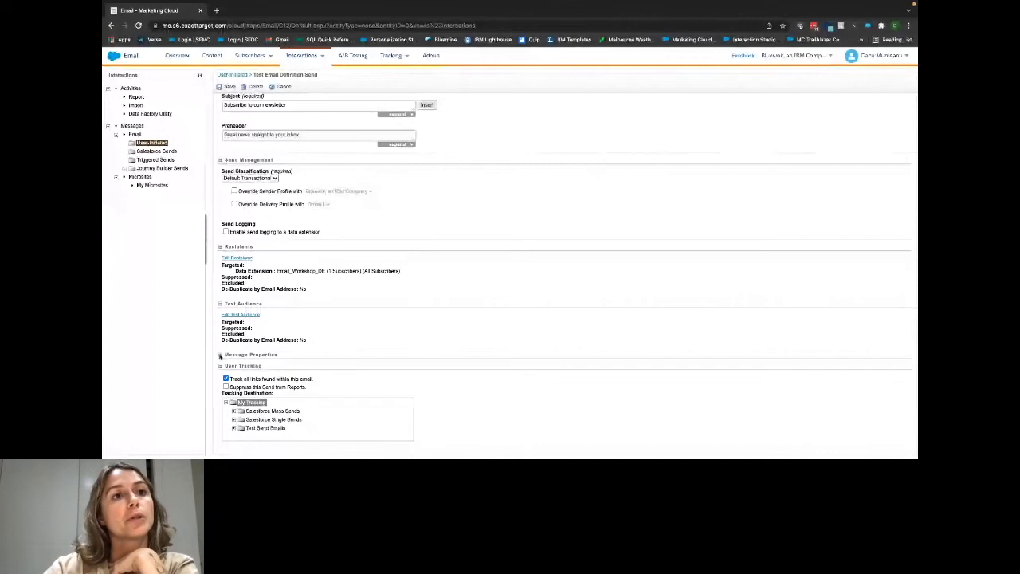
pyautogui.click(220, 356)
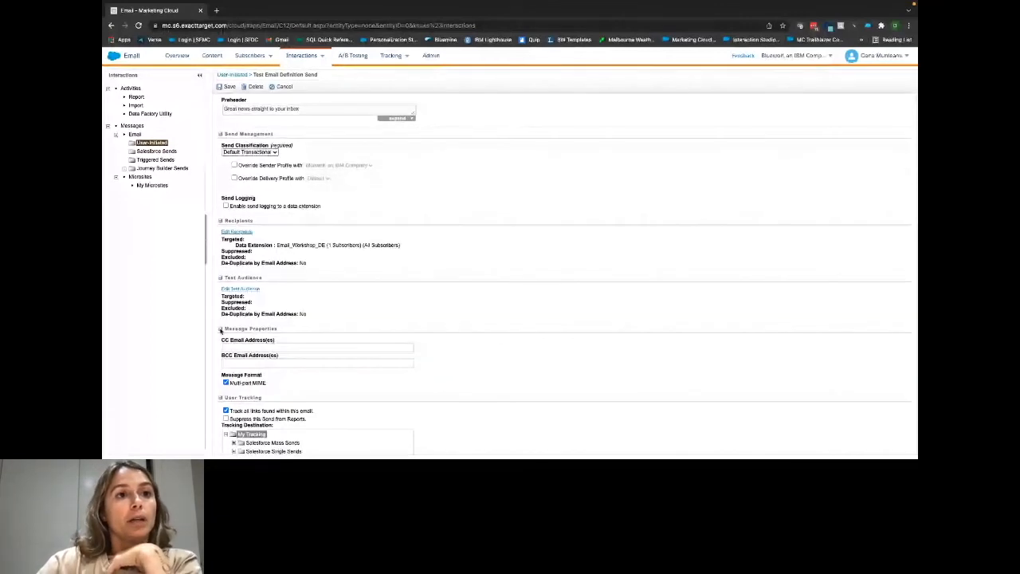
pyautogui.click(220, 328)
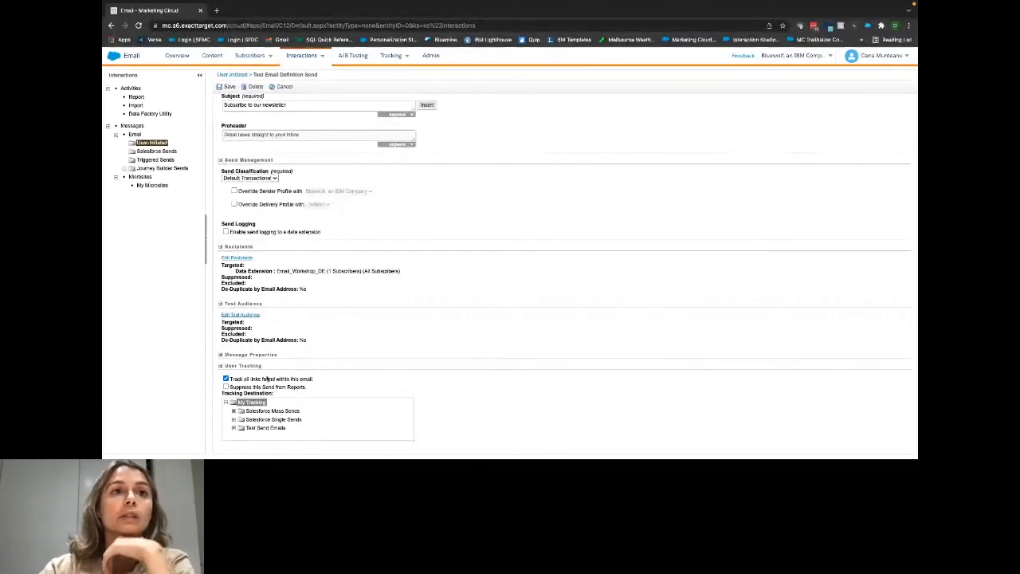
pyautogui.scroll(1, 395, 355)
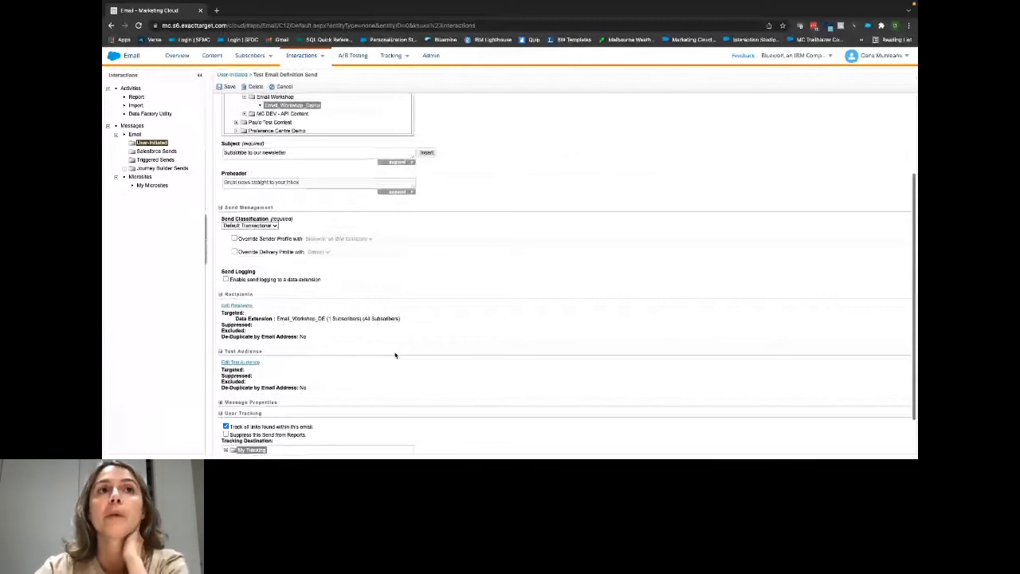
pyautogui.scroll(3, 396, 355)
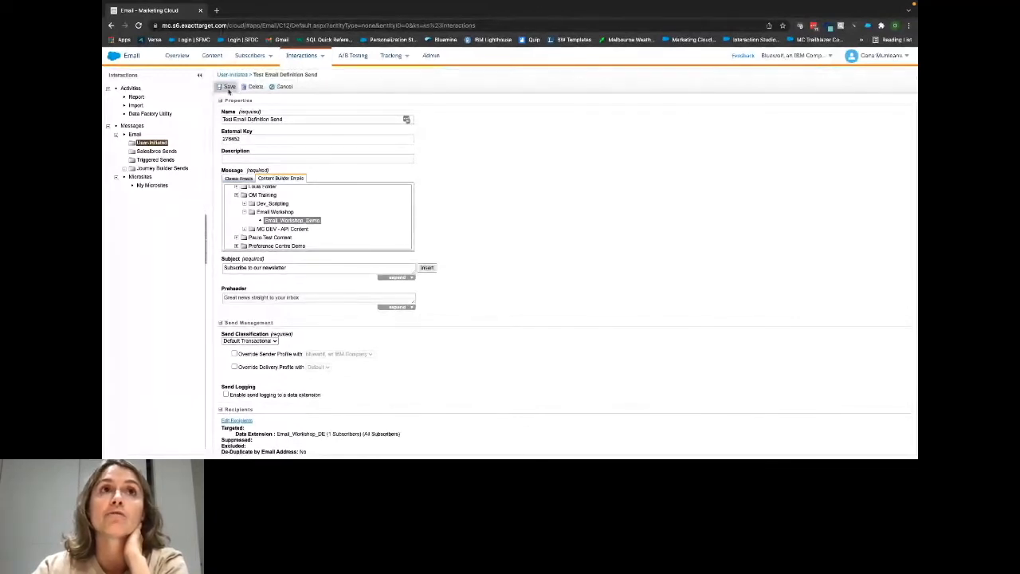
pyautogui.click(229, 88)
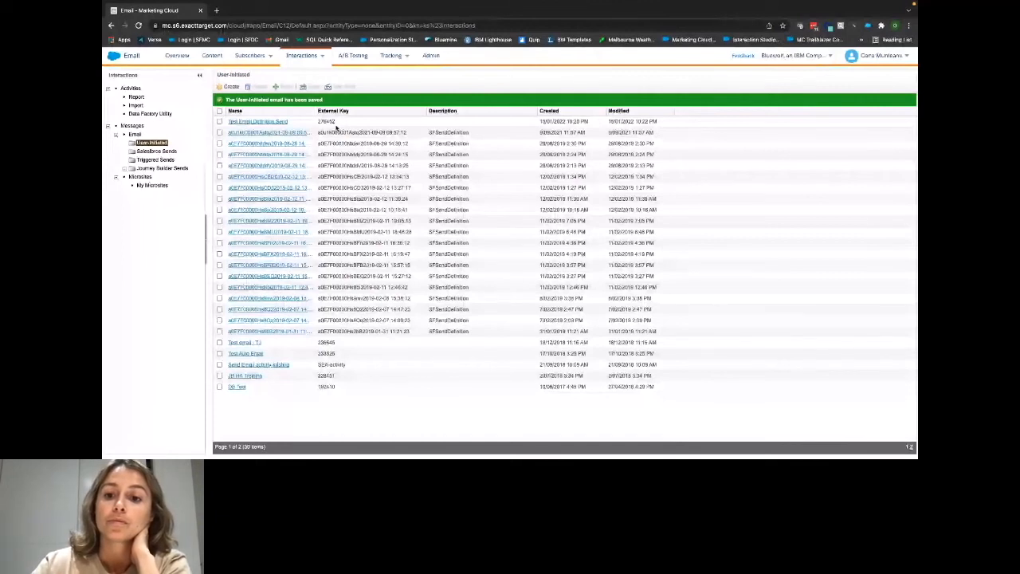
# Step: Reopen the saved Test Email Definition Send for viewing, and view the list of Salesforce Sends
pyautogui.moveTo(253, 56)
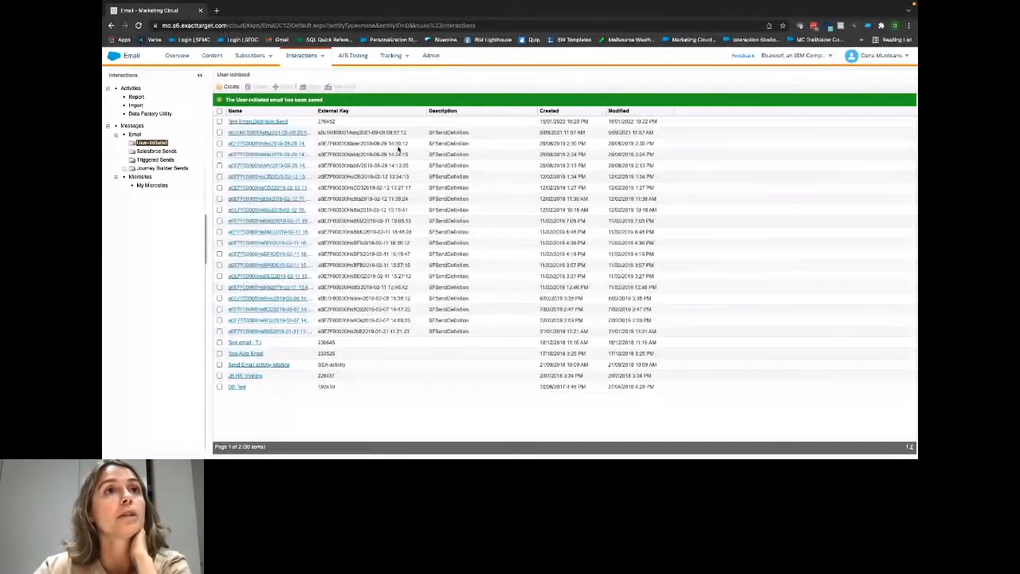
pyautogui.click(262, 122)
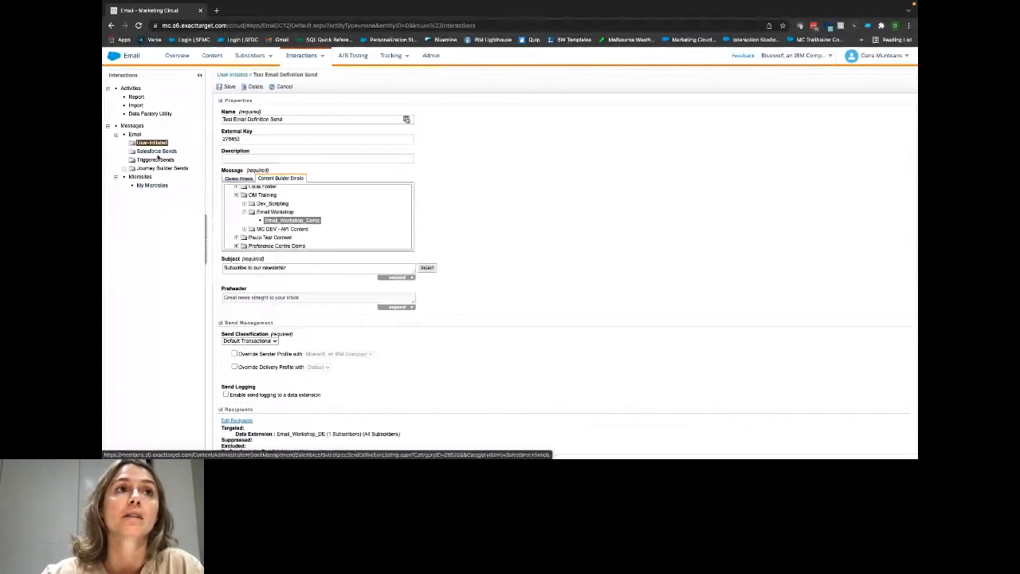
pyautogui.click(156, 152)
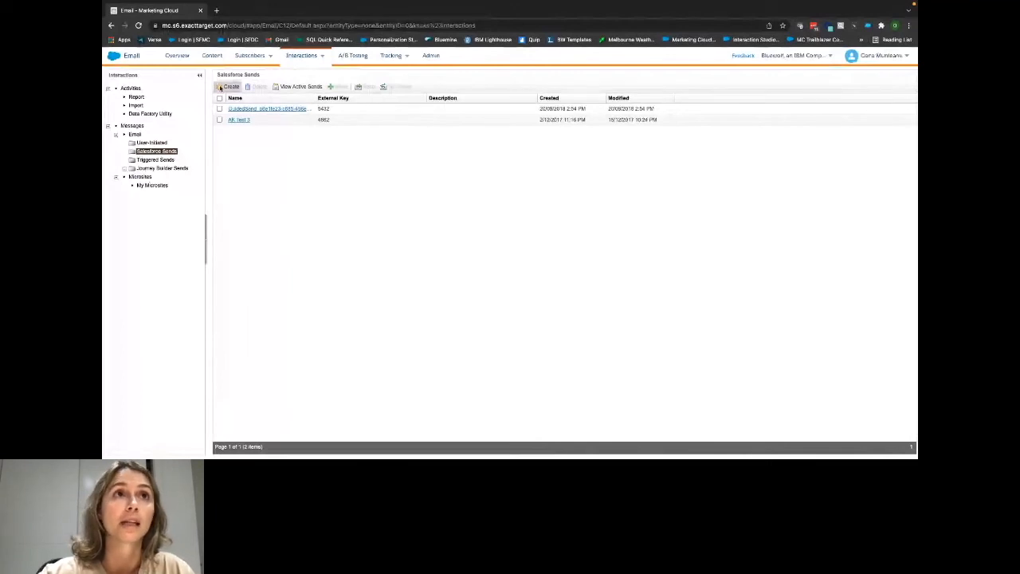
pyautogui.moveTo(307, 57)
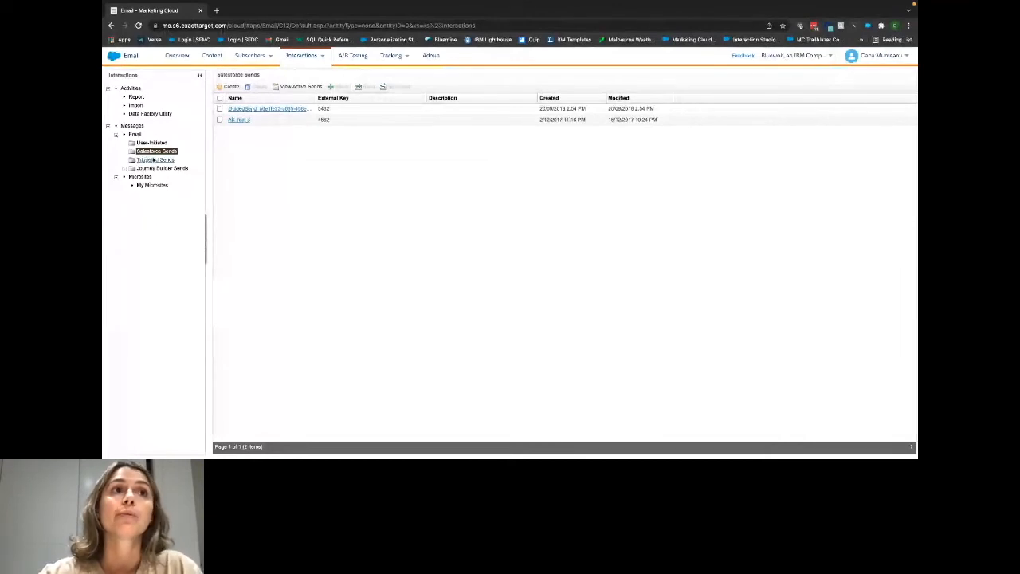
# Step: View the Triggered Sends list and a blank new triggered email form, and go to Journey Builder Sends
pyautogui.click(155, 159)
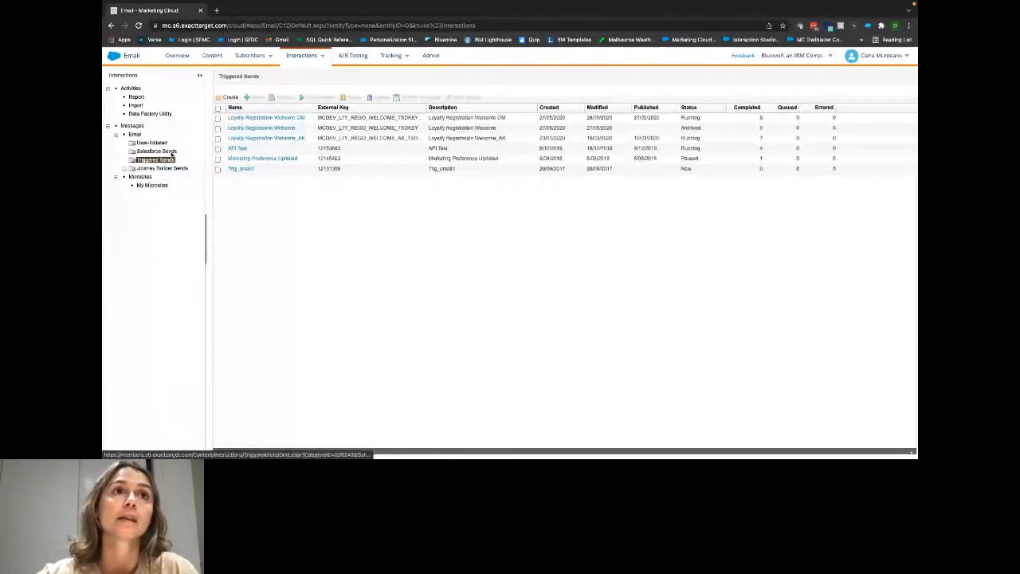
pyautogui.click(232, 98)
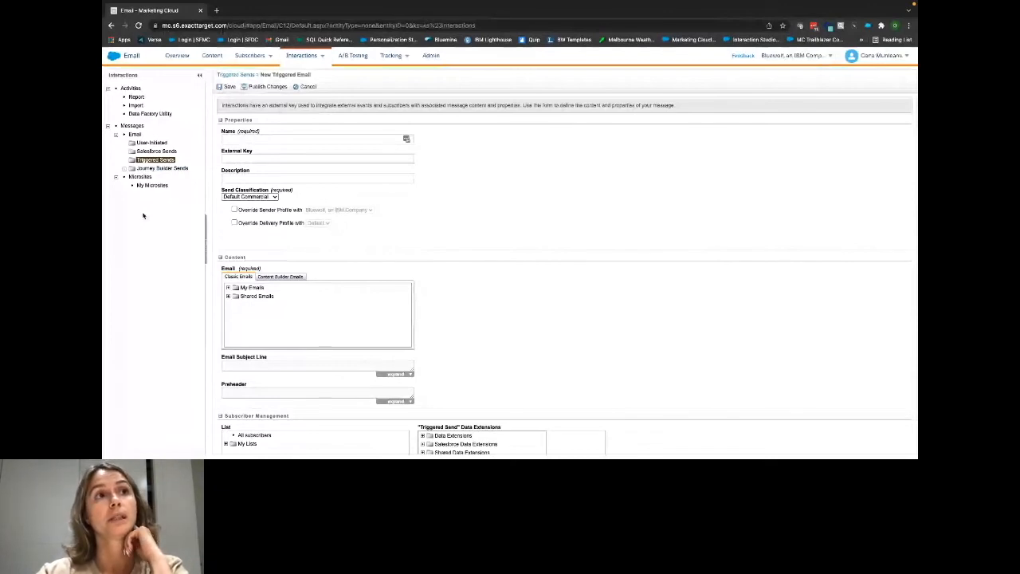
pyautogui.click(161, 169)
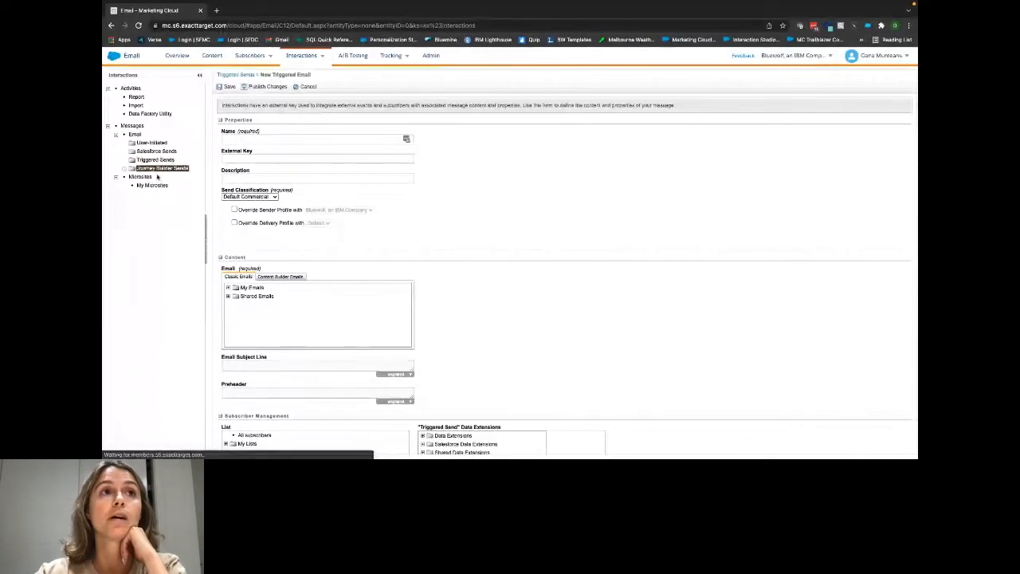